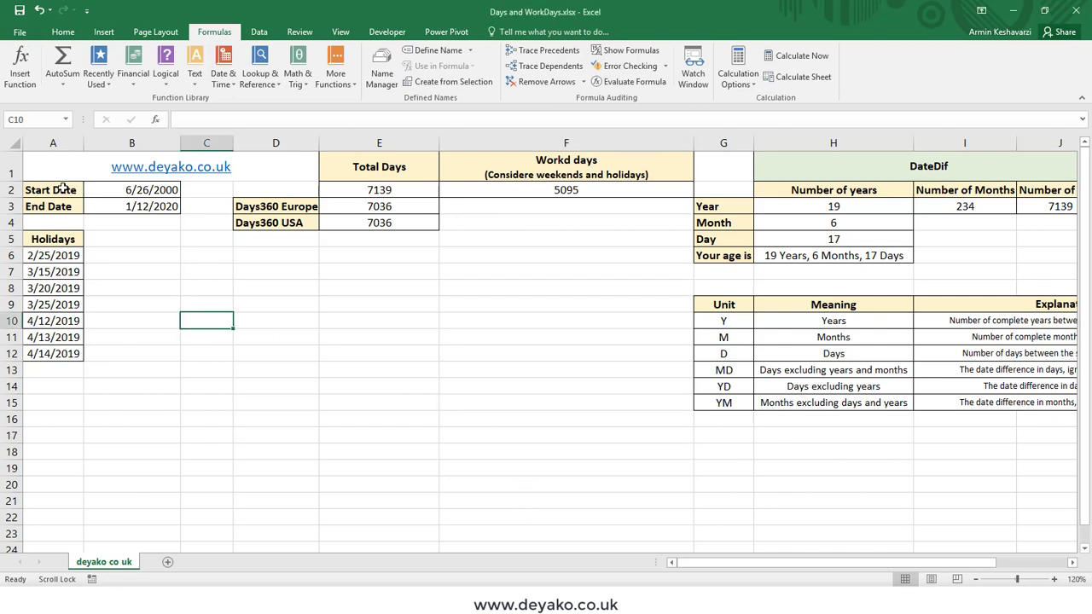
# Review the start and end dates in B2:B3 and the DAYS function arguments behind Total Days in E2.
pyautogui.moveTo(63, 189); pyautogui.dragTo(128, 189)
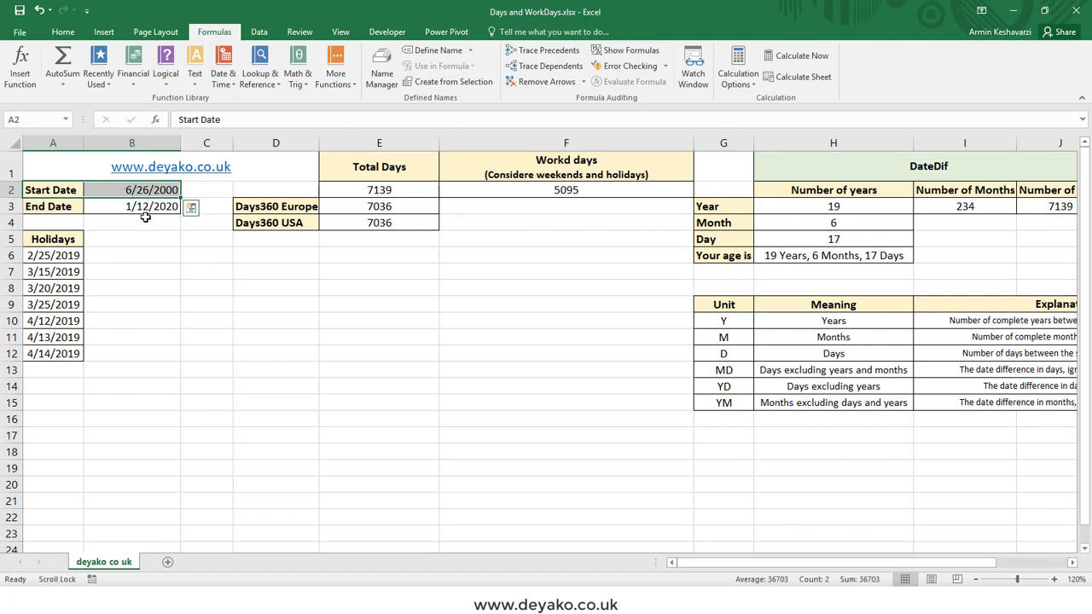
pyautogui.click(115, 207)
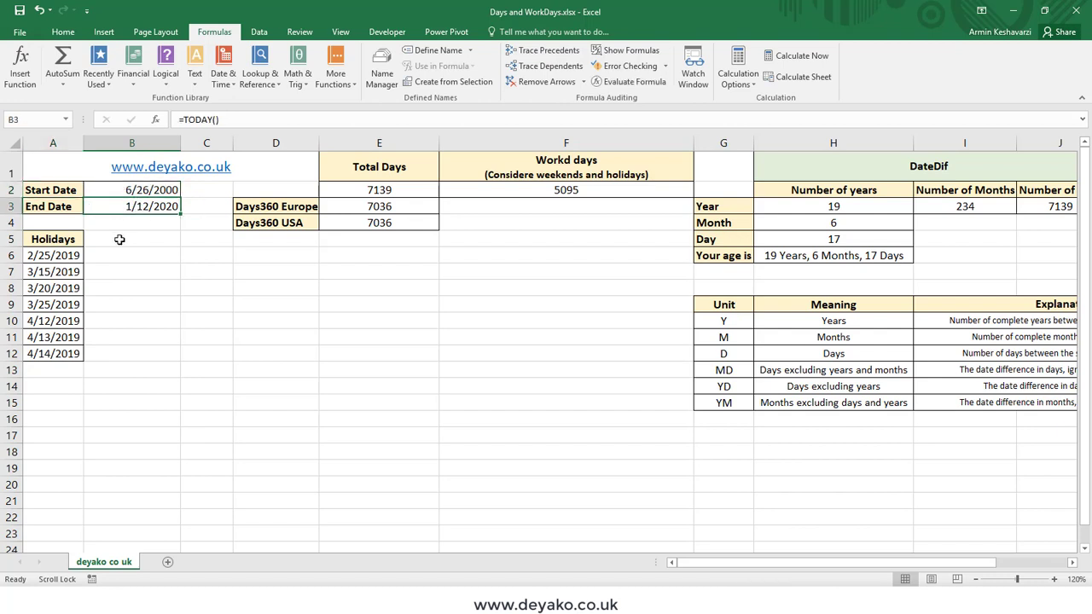
pyautogui.moveTo(149, 189); pyautogui.dragTo(168, 207)
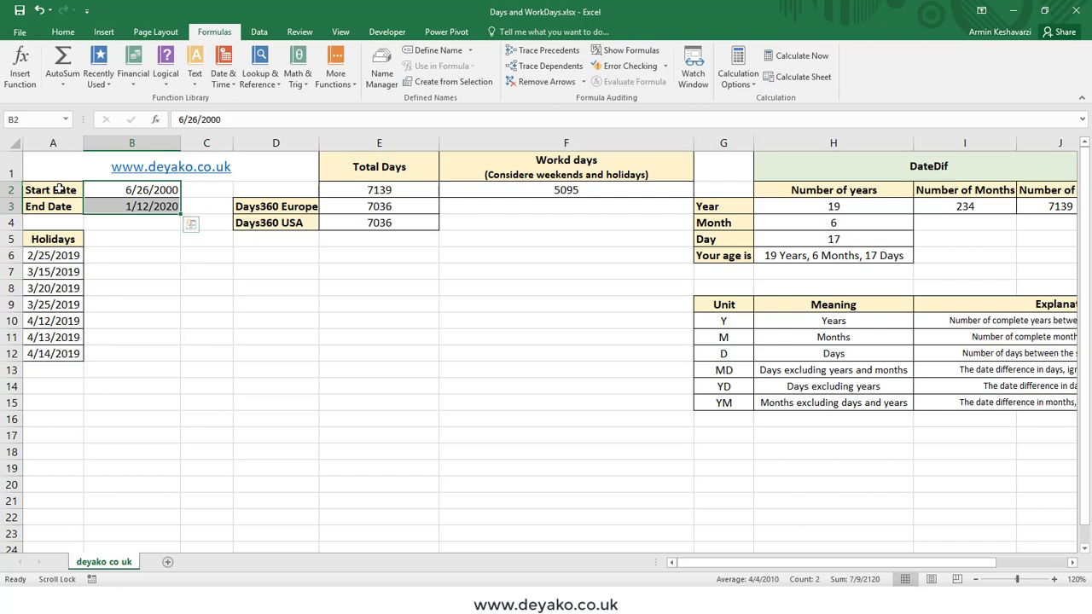
pyautogui.click(380, 195)
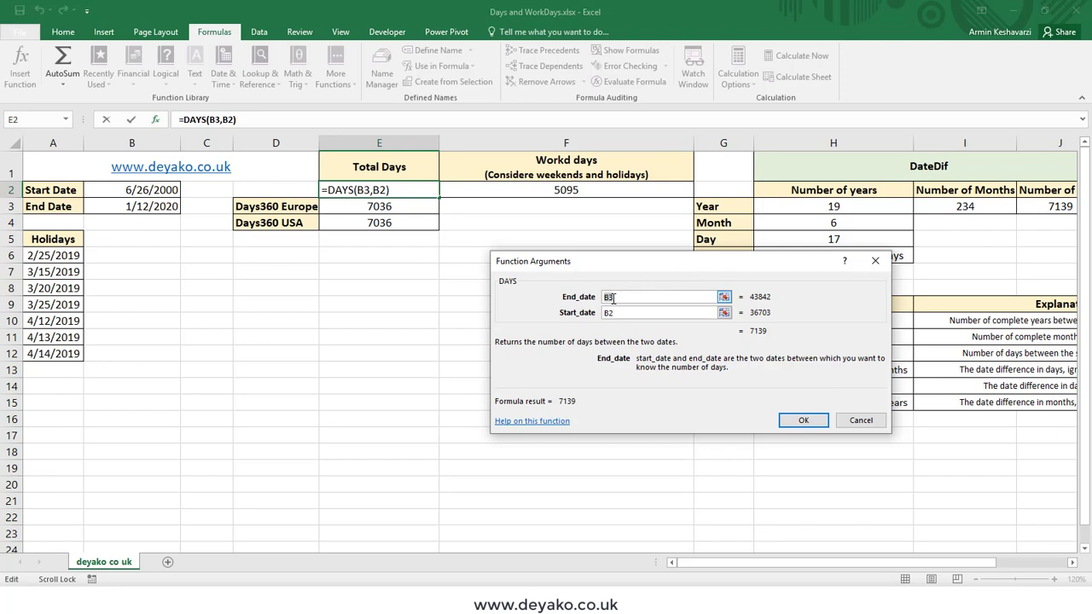
pyautogui.click(612, 313)
pyautogui.press('Return')
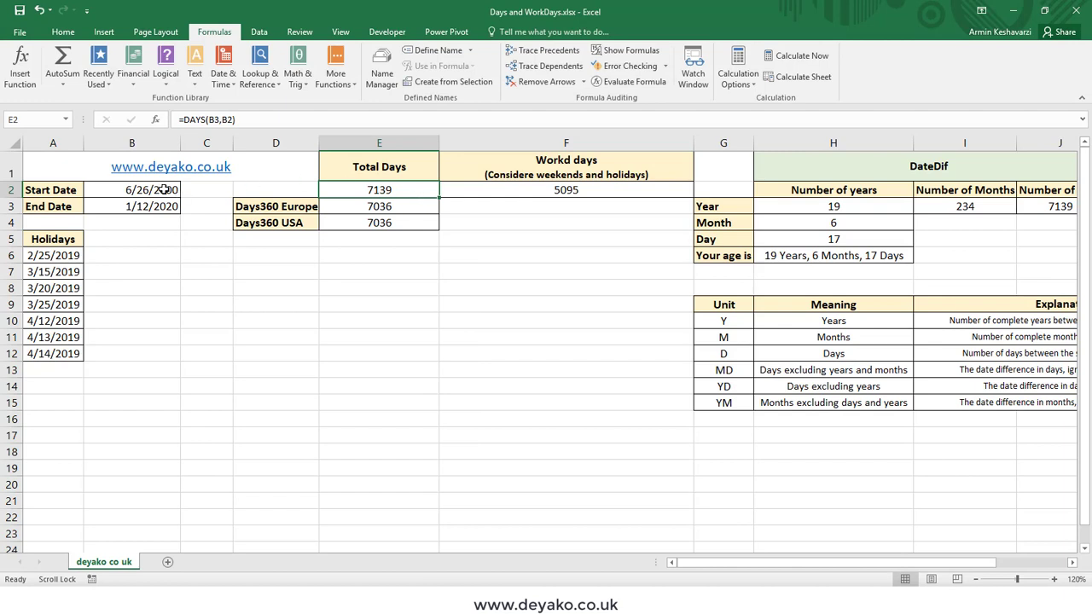
# Change the method argument of the Days360 Europe formula in E3 to FALSE, the U.S. (NASD) method.
pyautogui.moveTo(163, 188); pyautogui.dragTo(164, 205)
pyautogui.click(352, 213)
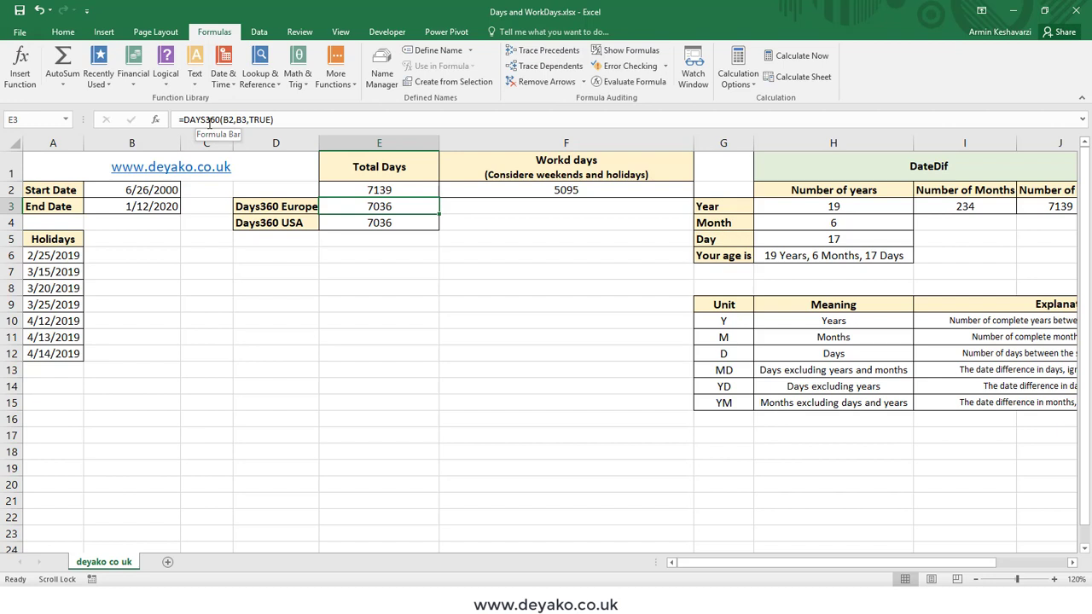
pyautogui.moveTo(224, 122); pyautogui.dragTo(238, 122)
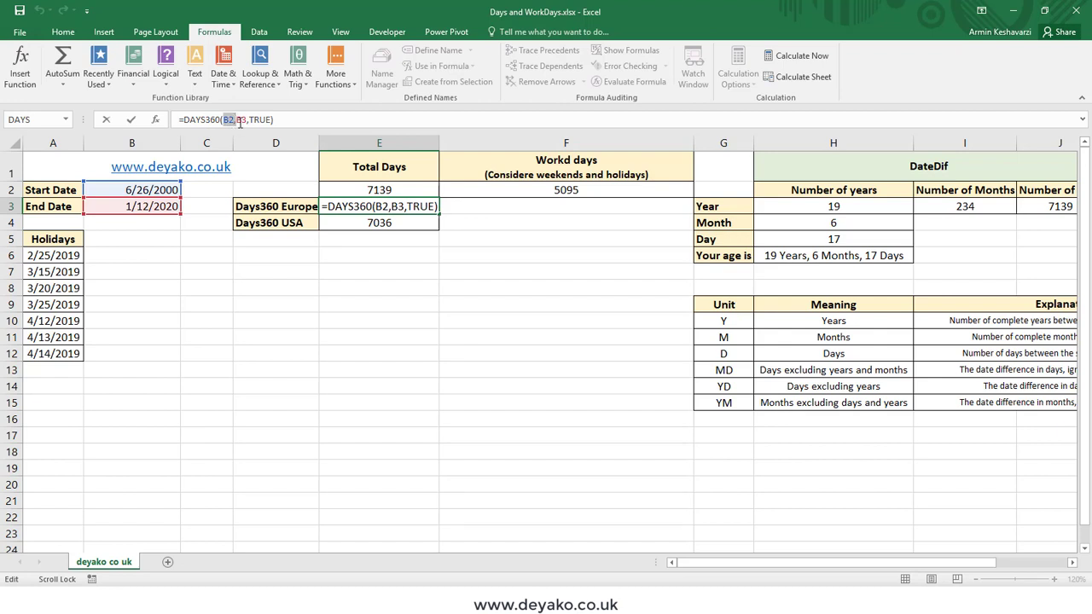
pyautogui.click(244, 123)
pyautogui.moveTo(249, 122); pyautogui.dragTo(271, 122)
pyautogui.press('BackSpace')
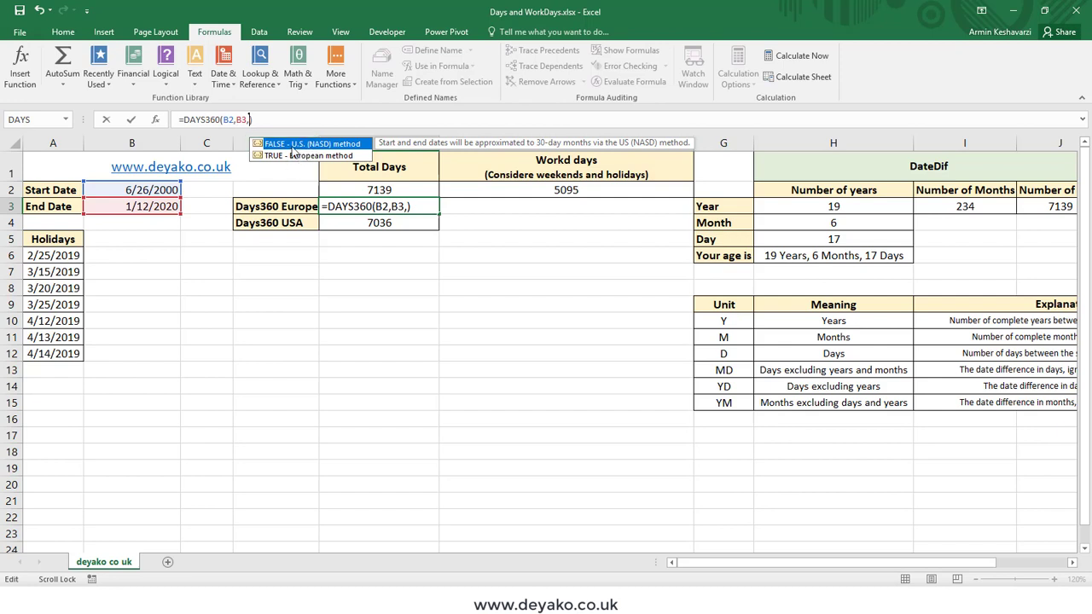
pyautogui.press('Return')
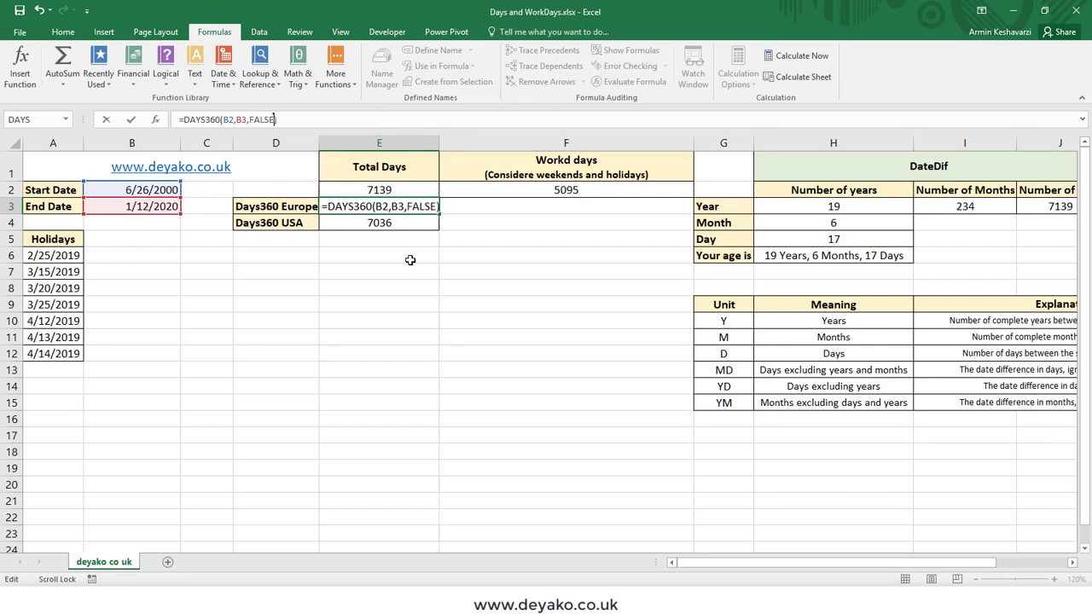
pyautogui.press('Return')
# Examine the start date, end date and weekend arguments of the NETWORKDAYS.INTL formula in F2.
pyautogui.click(590, 189)
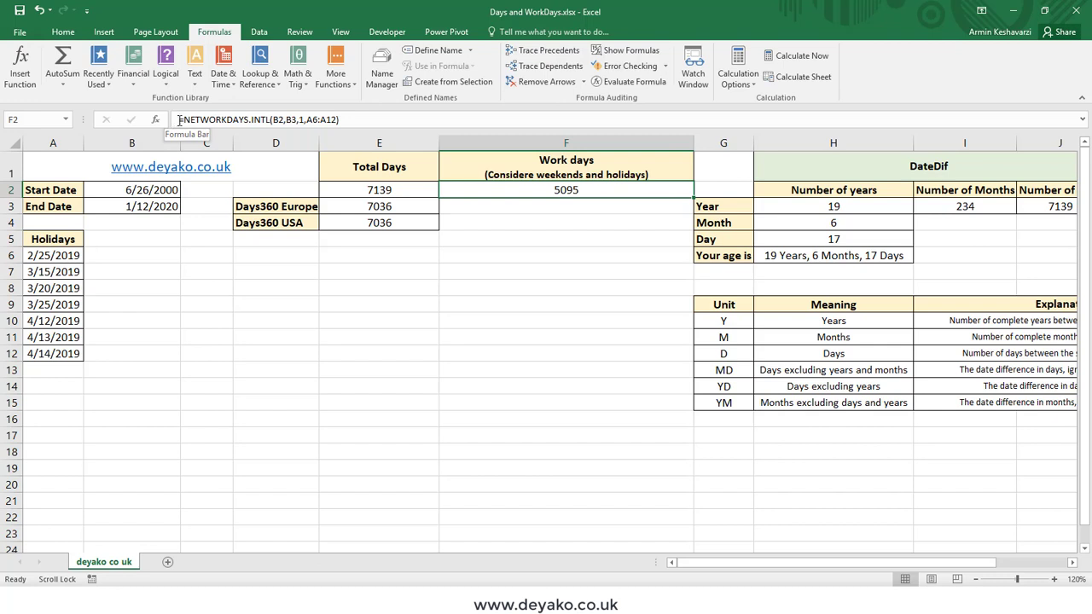
pyautogui.moveTo(183, 120); pyautogui.dragTo(267, 120)
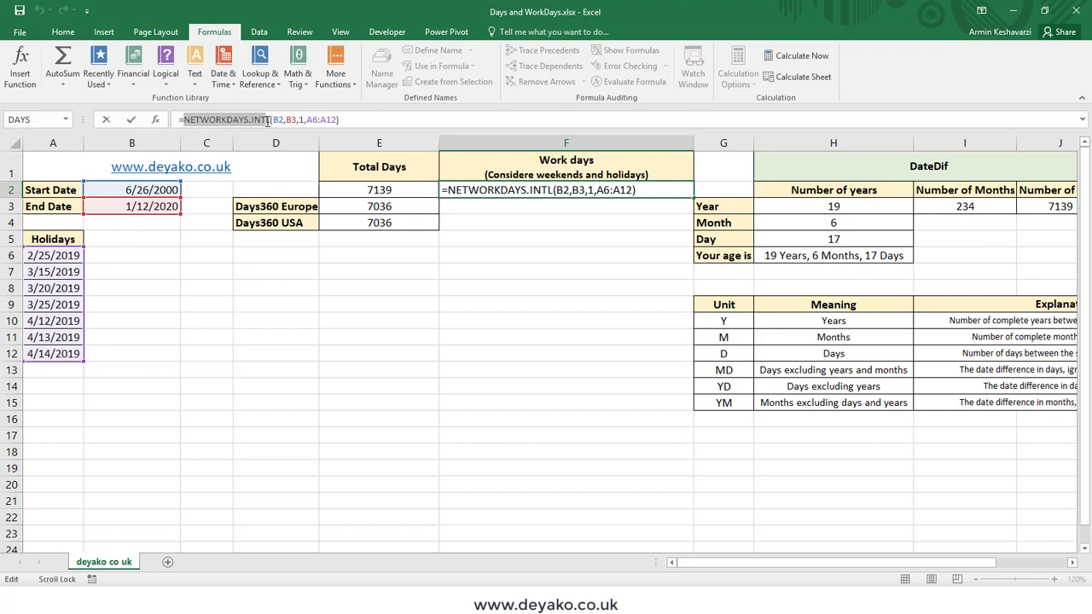
pyautogui.doubleClick(215, 119)
pyautogui.click(157, 121)
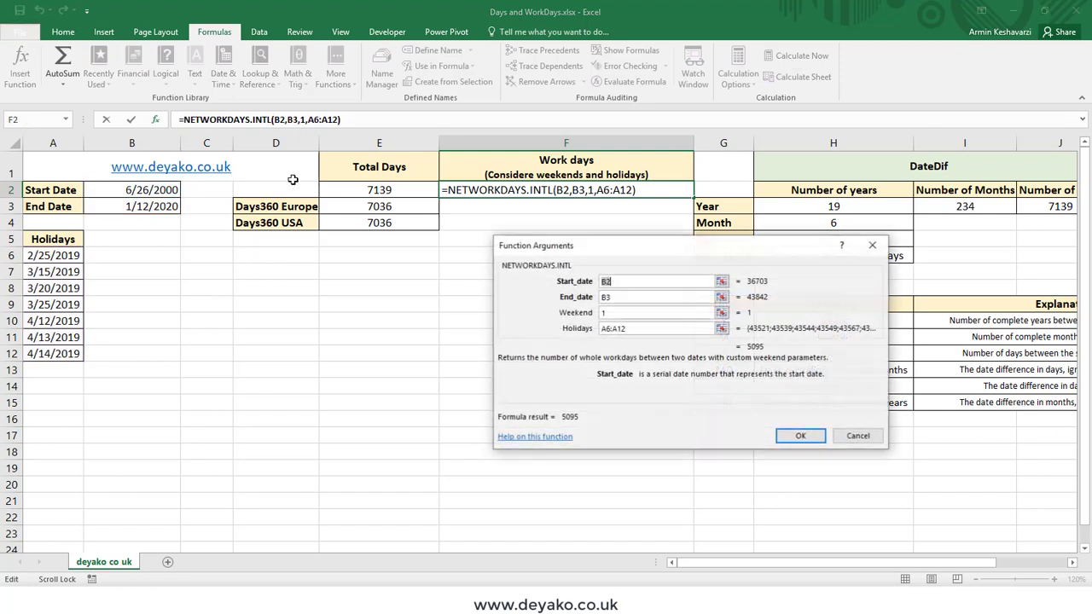
pyautogui.click(626, 284)
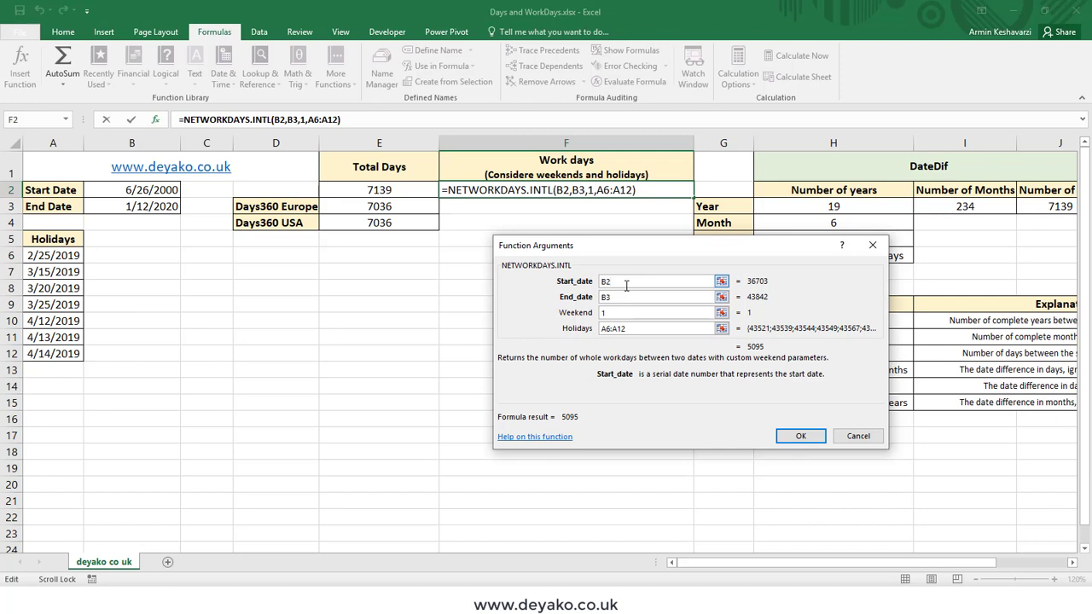
pyautogui.click(626, 296)
pyautogui.moveTo(604, 298); pyautogui.dragTo(617, 298)
pyautogui.click(616, 314)
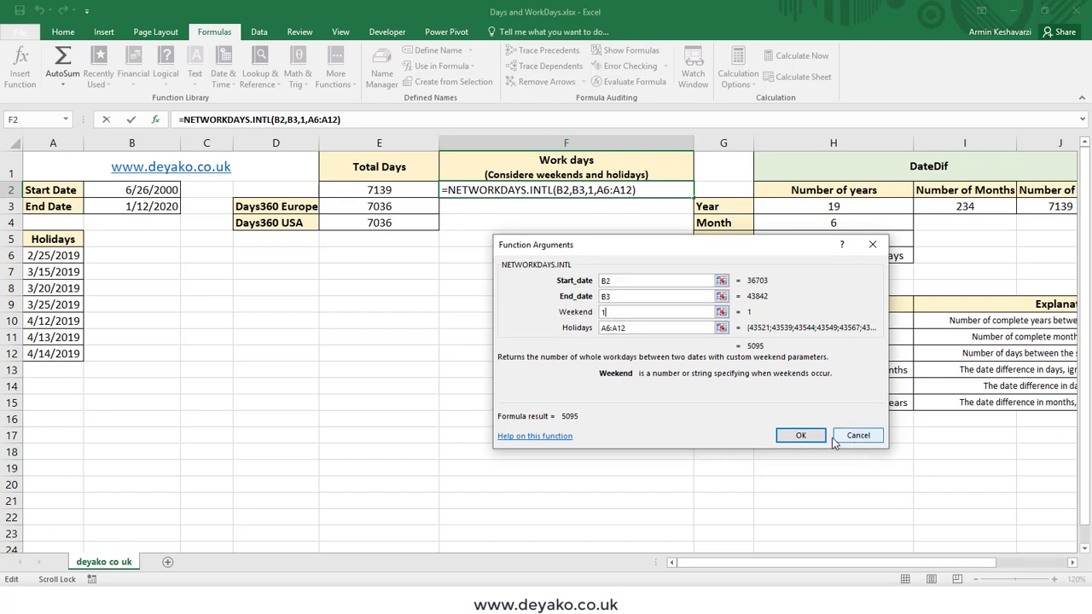
pyautogui.click(856, 436)
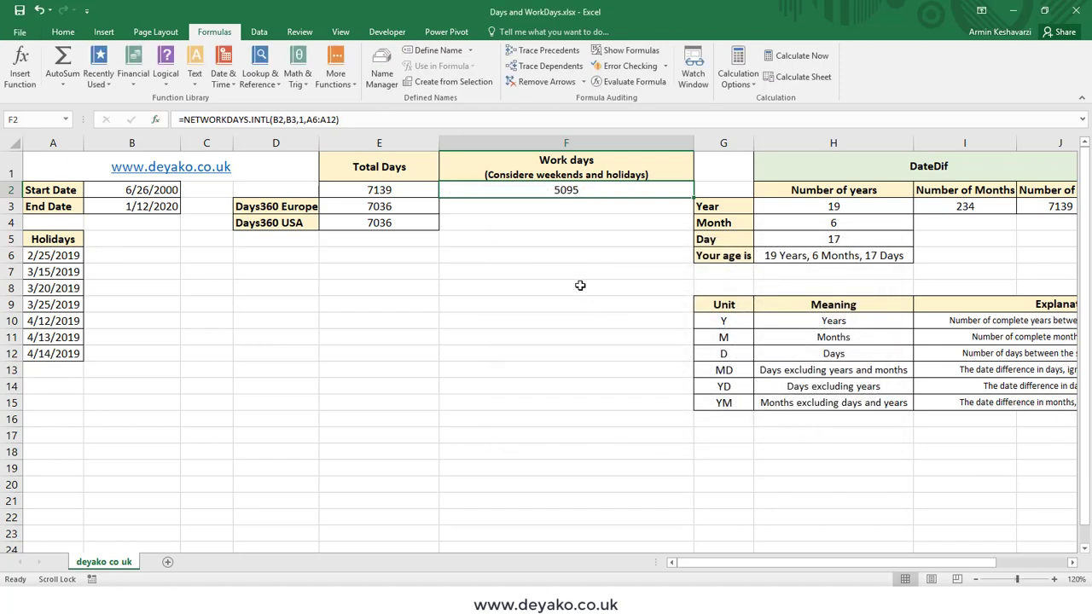
# Browse the weekend options for the NETWORKDAYS.INTL formula in F2 and enter 1 for Saturday, Sunday.
pyautogui.click(303, 119)
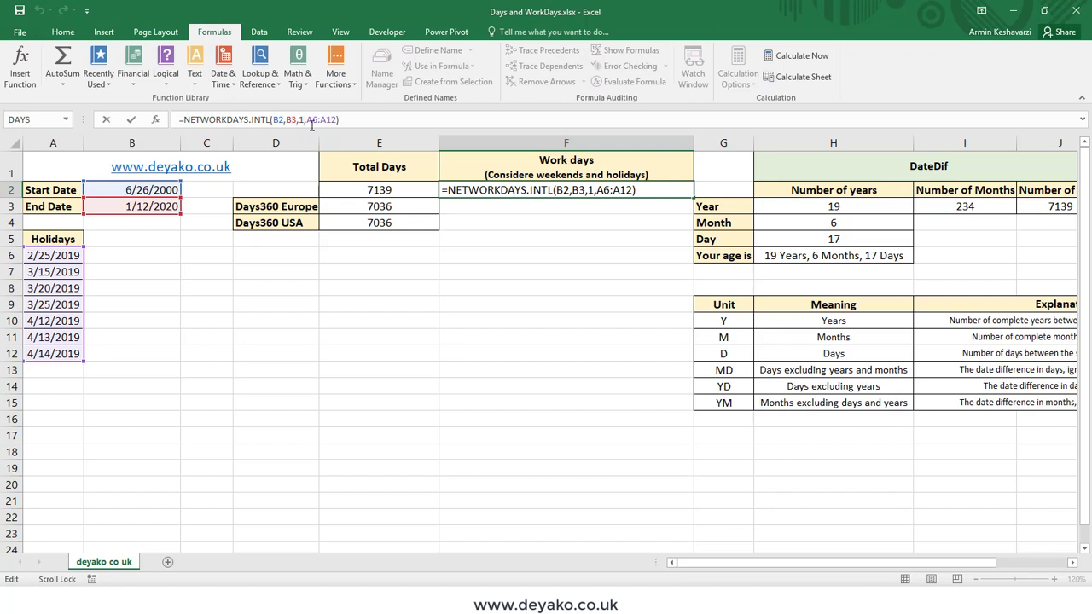
pyautogui.press('BackSpace')
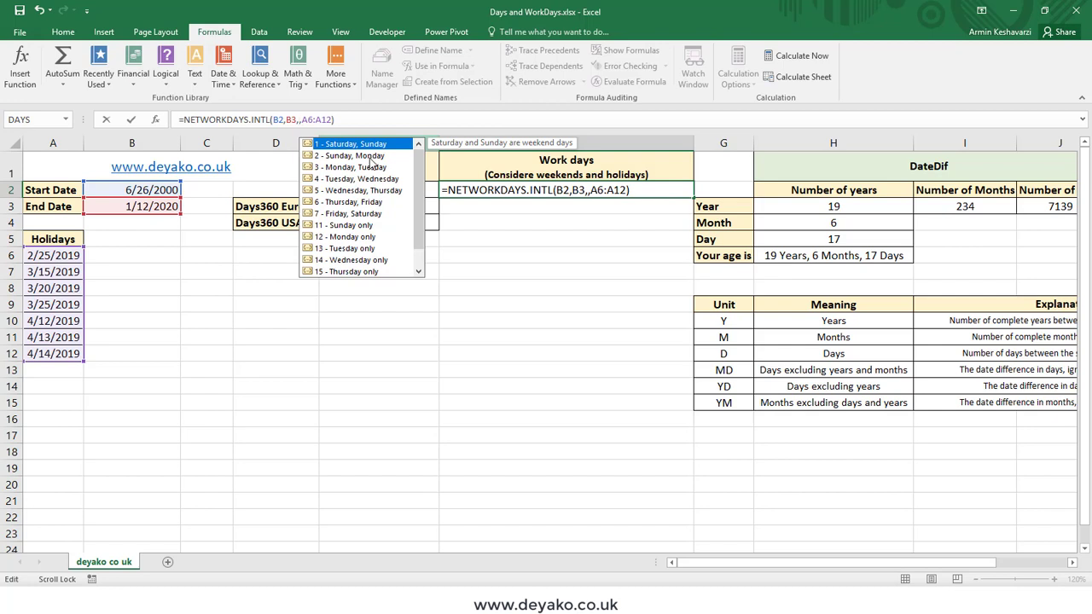
pyautogui.moveTo(422, 227); pyautogui.dragTo(422, 247)
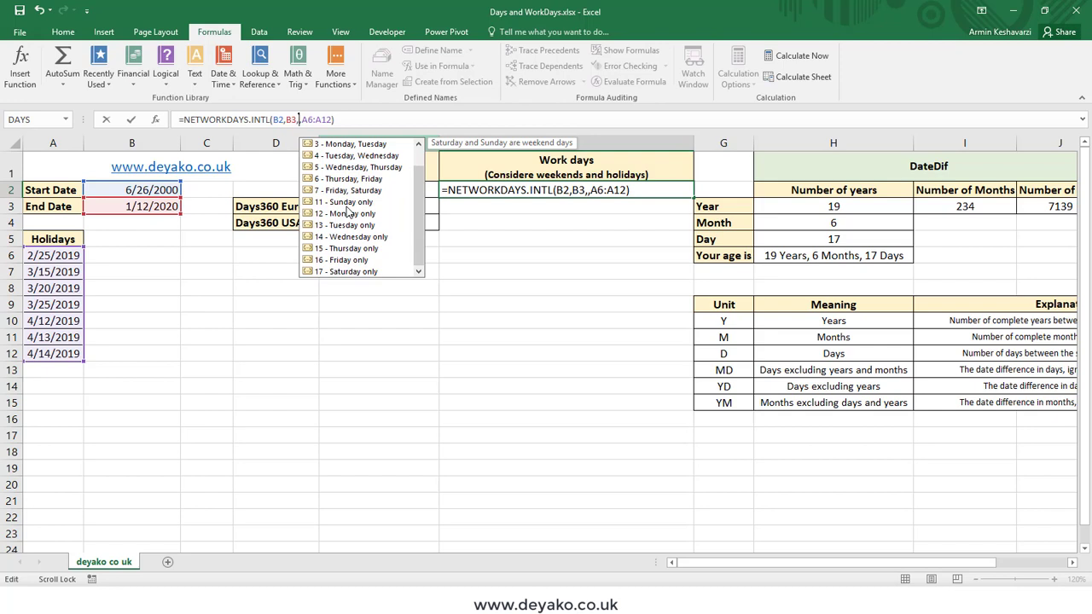
pyautogui.write('1')
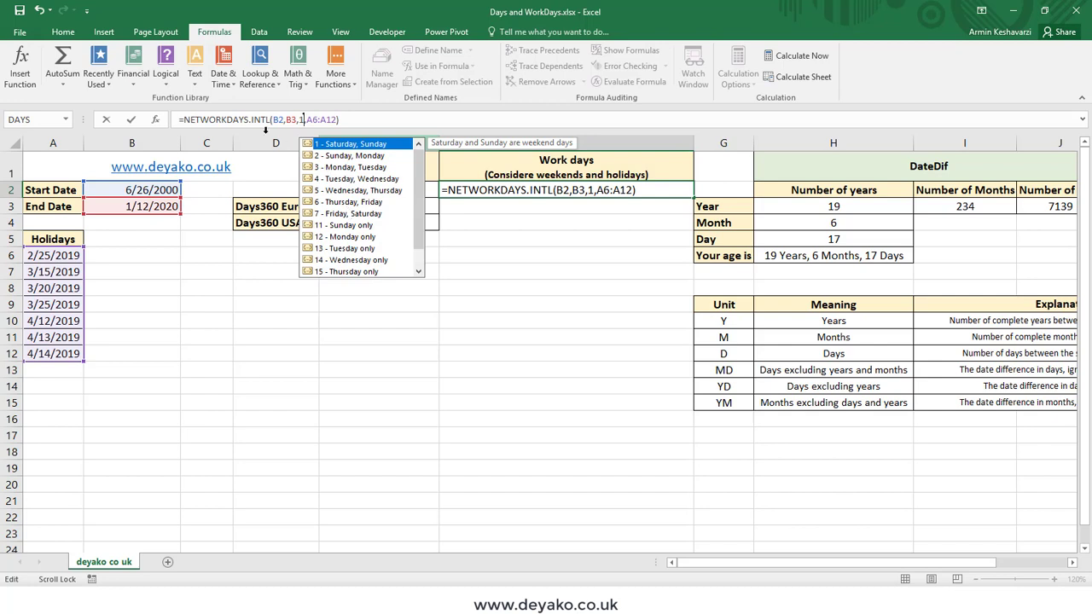
# Reselect the holiday dates A6:A12 as the Holidays argument of the NETWORKDAYS.INTL function in F2 and apply it.
pyautogui.click(156, 119)
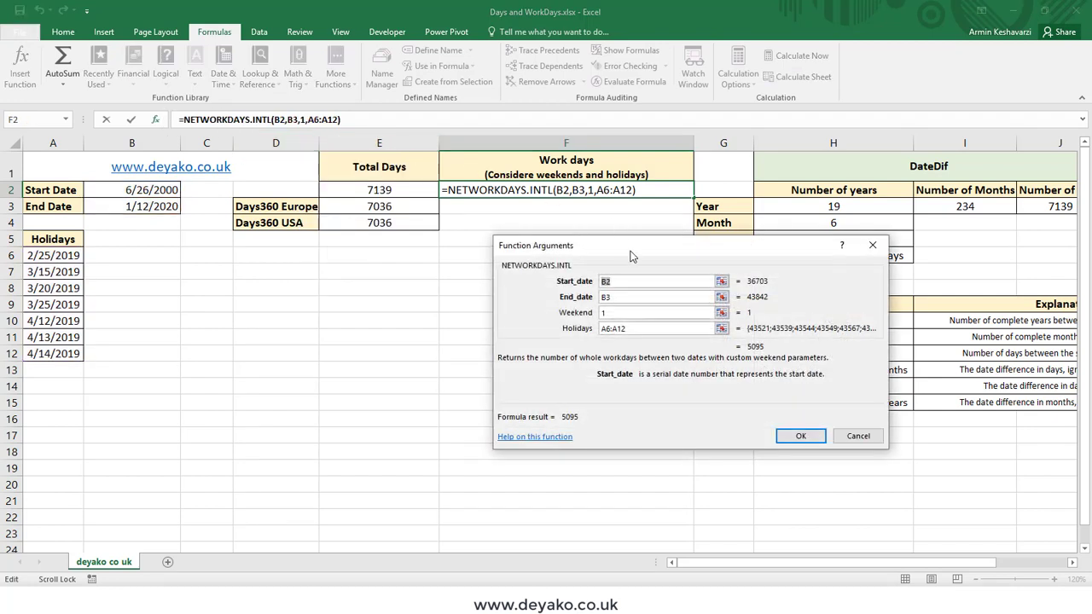
pyautogui.click(630, 314)
pyautogui.click(632, 329)
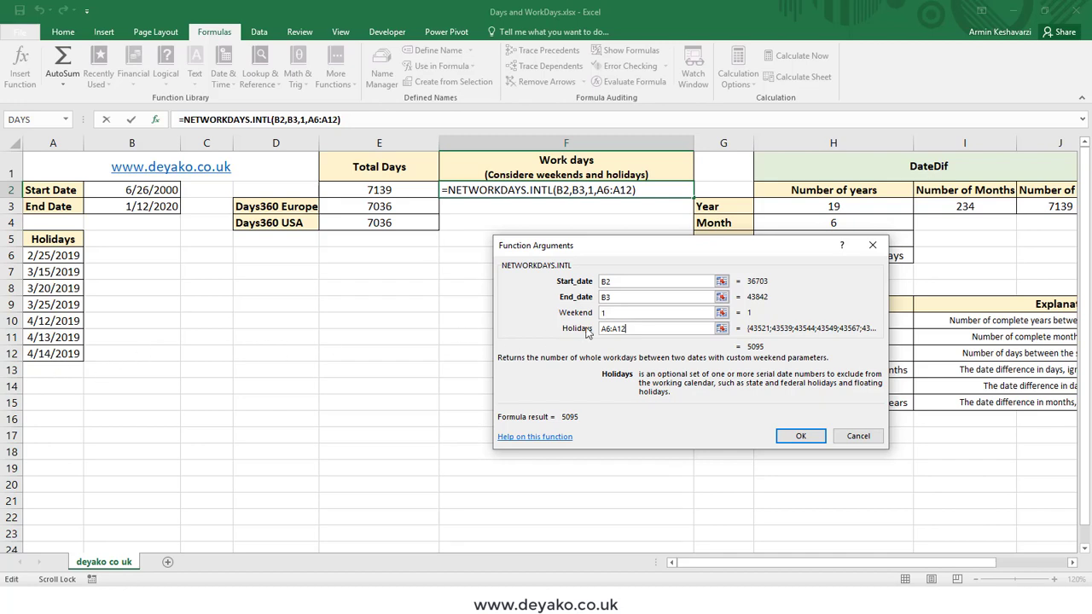
pyautogui.write('+')
pyautogui.moveTo(56, 259); pyautogui.dragTo(66, 353)
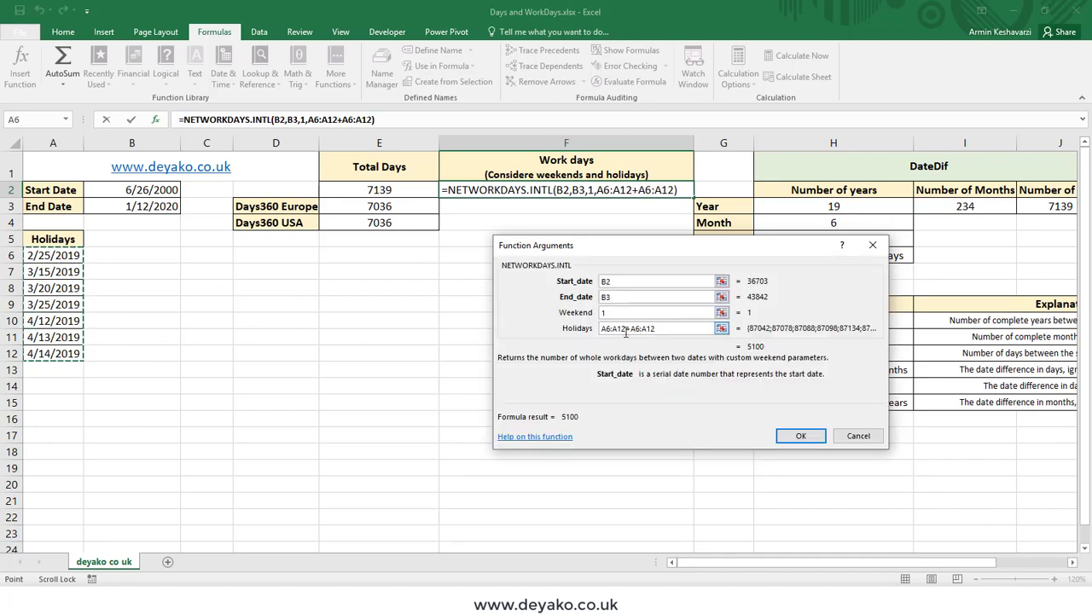
pyautogui.moveTo(631, 329); pyautogui.dragTo(602, 327)
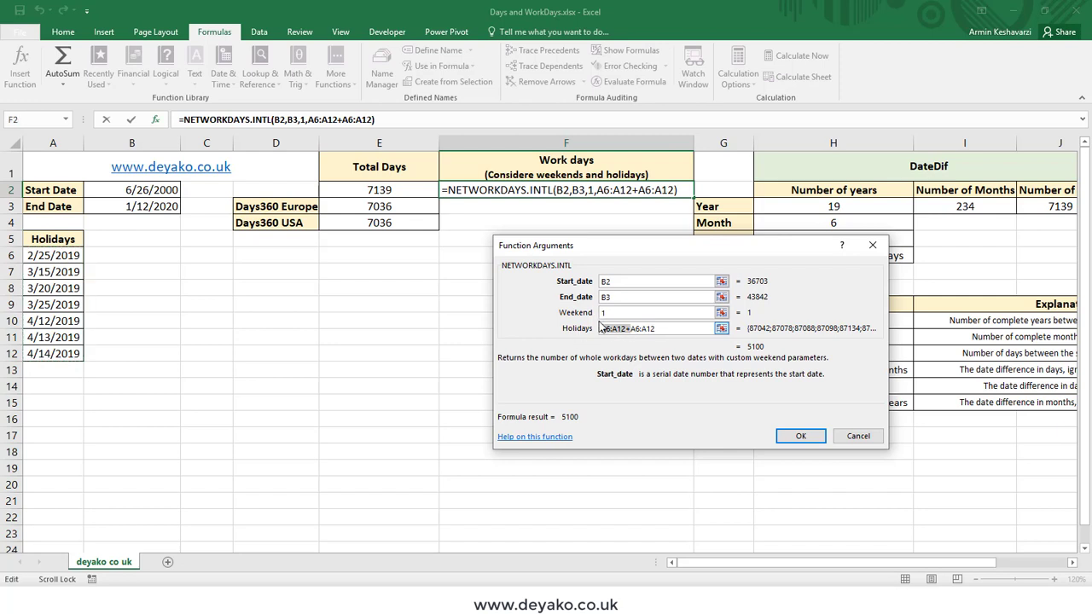
pyautogui.press('Delete')
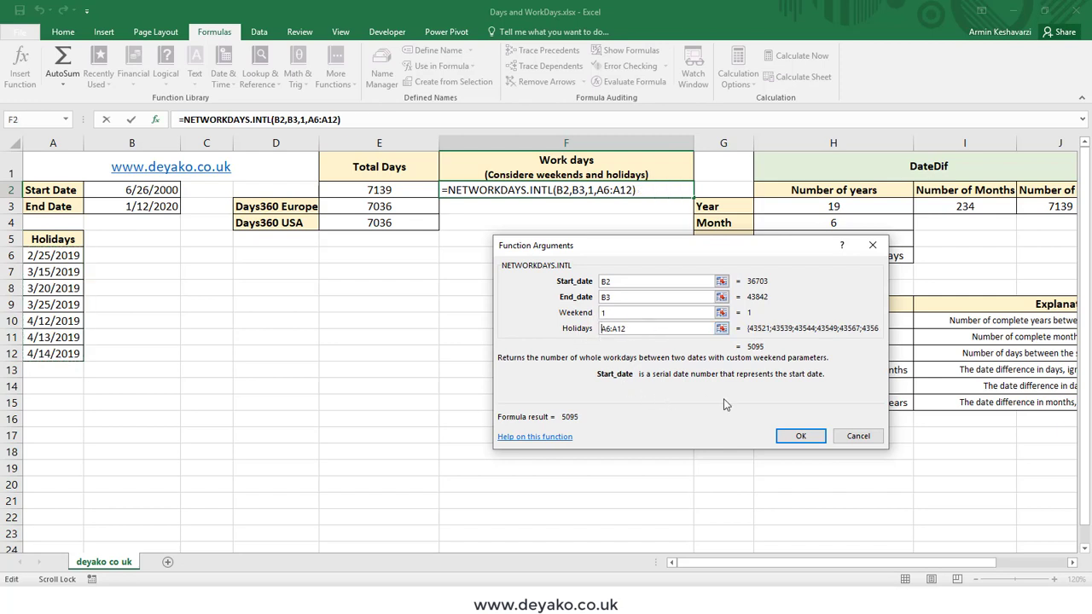
pyautogui.click(796, 436)
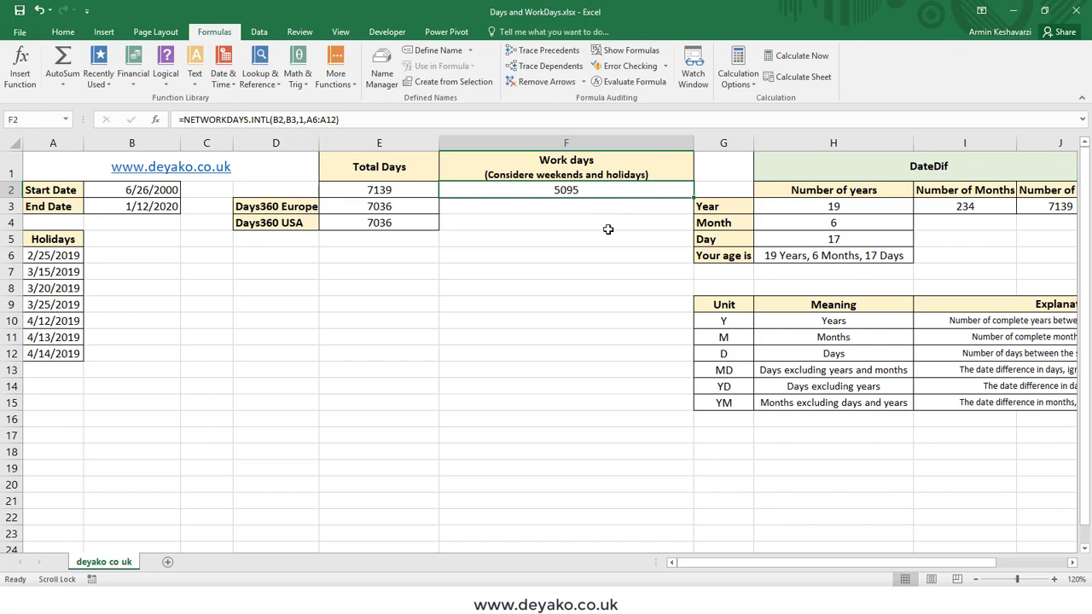
# Look for DATEDIF among the date and time functions after reviewing the dates in B2:B3 and the DateDif heading.
pyautogui.moveTo(159, 194); pyautogui.dragTo(167, 209)
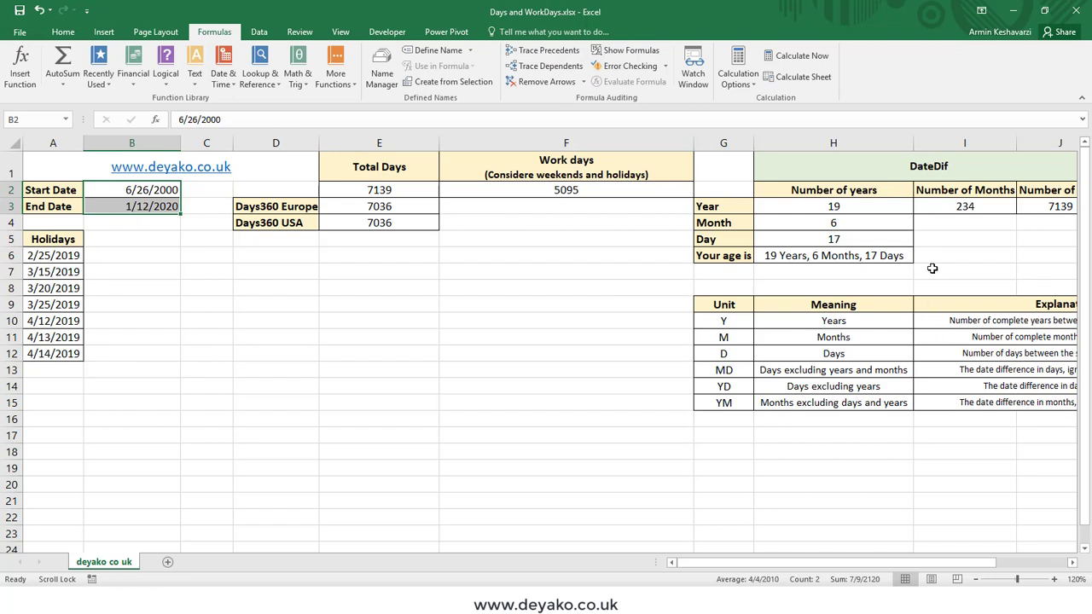
pyautogui.click(979, 169)
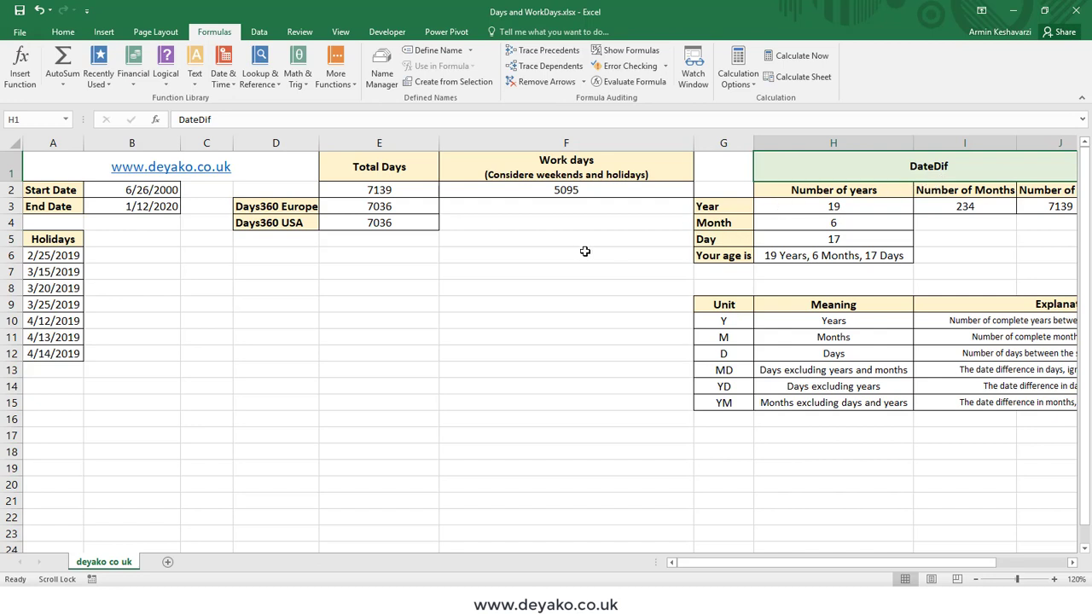
pyautogui.click(225, 79)
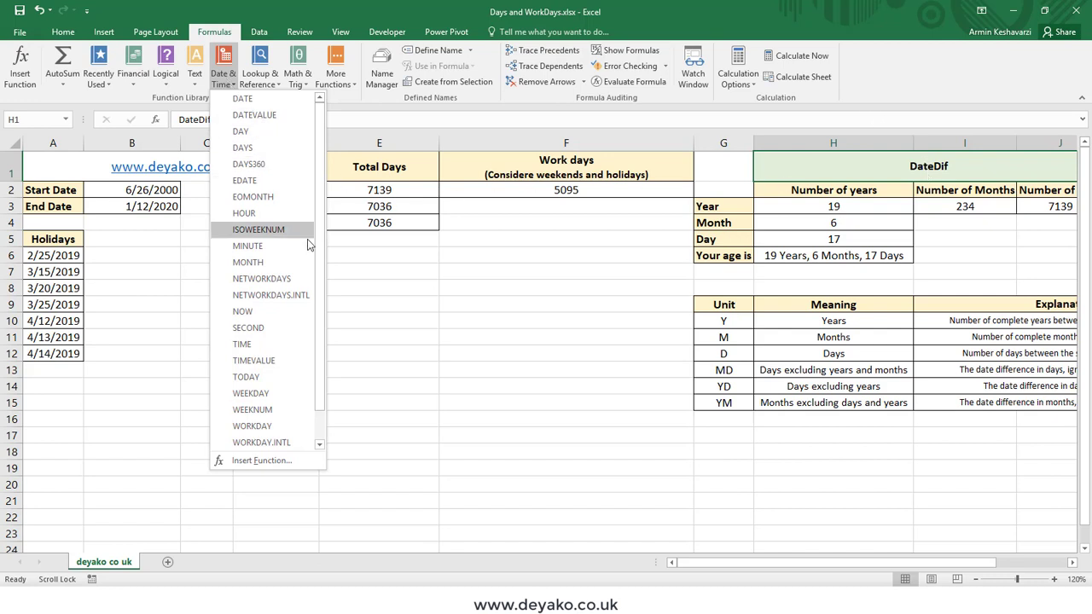
pyautogui.click(523, 286)
# Calculate the number of days between B2 and B3 in F8 with the formula =DATEDIF(B2,B3,"d").
pyautogui.click(523, 285)
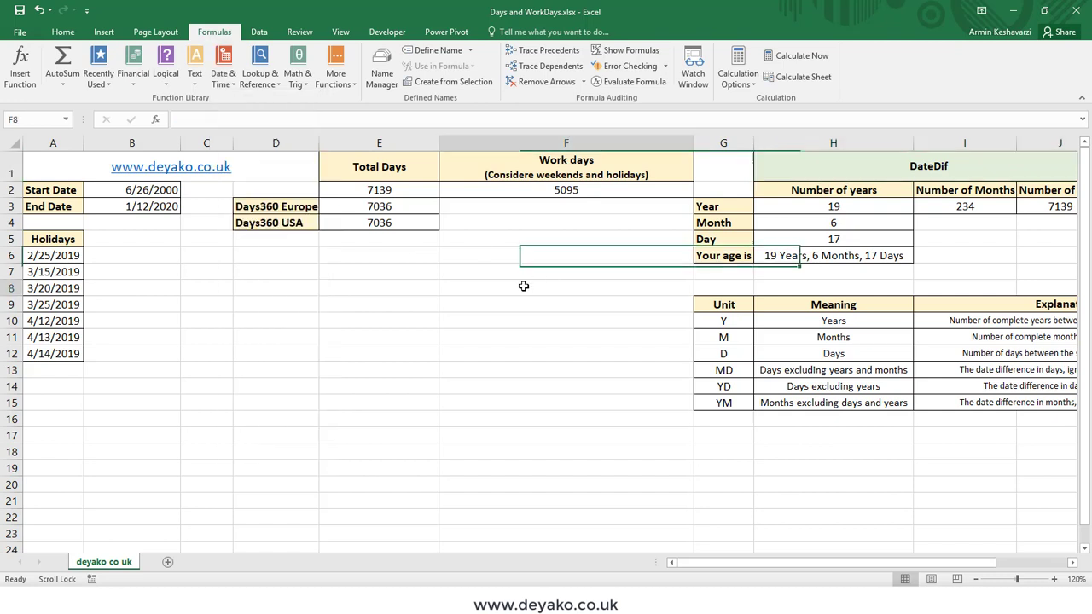
pyautogui.write('=day')
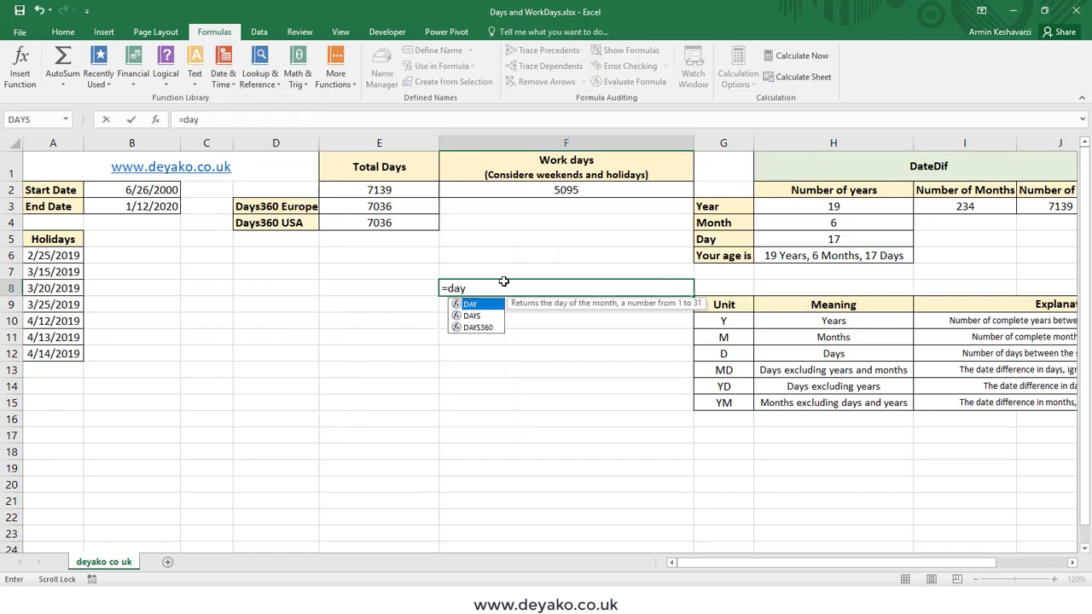
pyautogui.press('BackSpace')
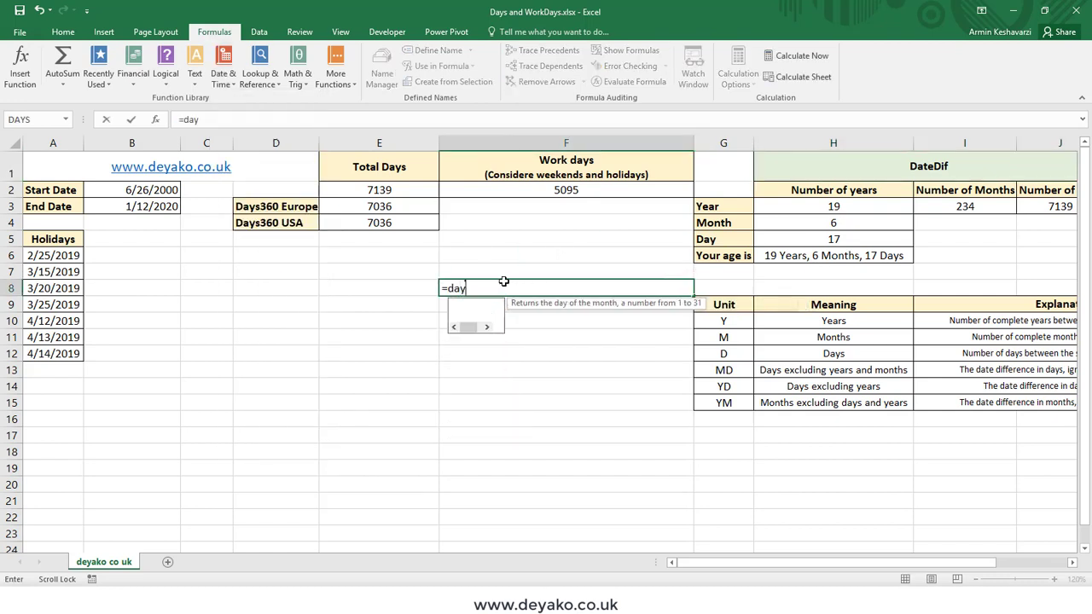
pyautogui.write('te')
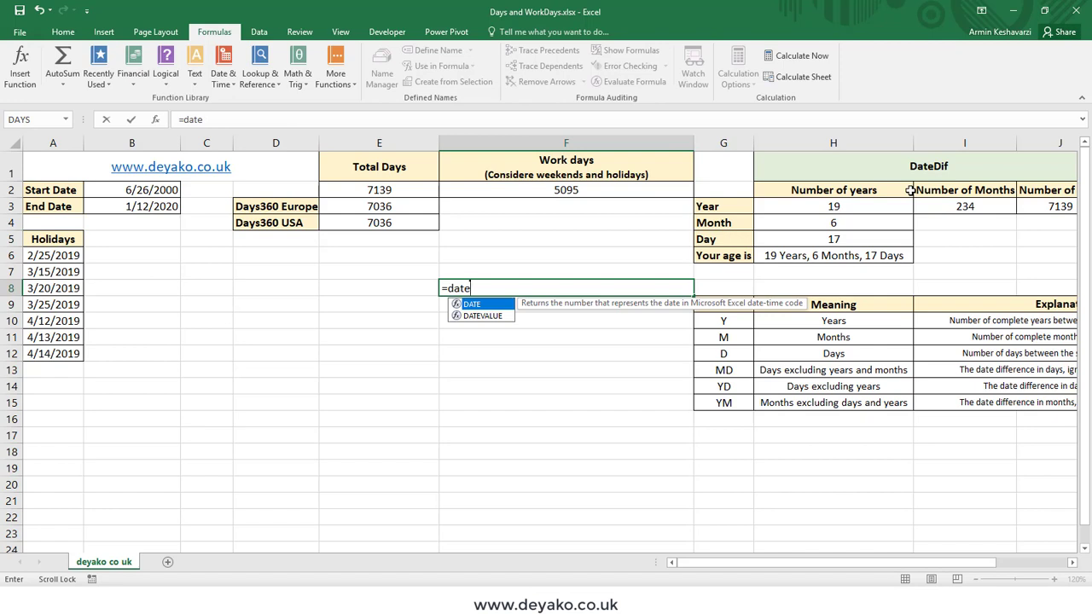
pyautogui.write('Dif(')
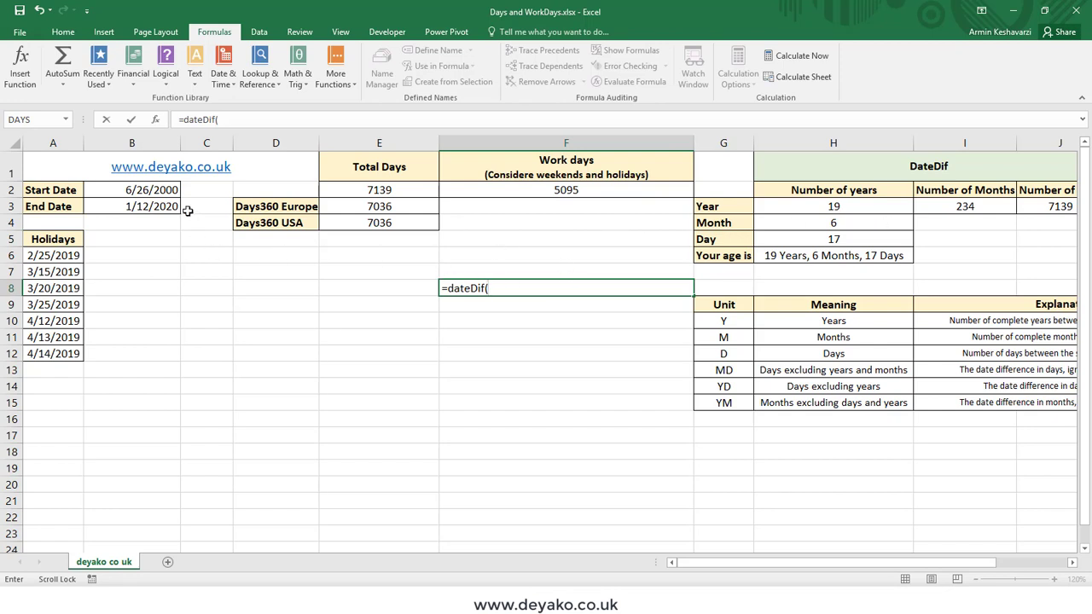
pyautogui.click(139, 193)
pyautogui.write(',')
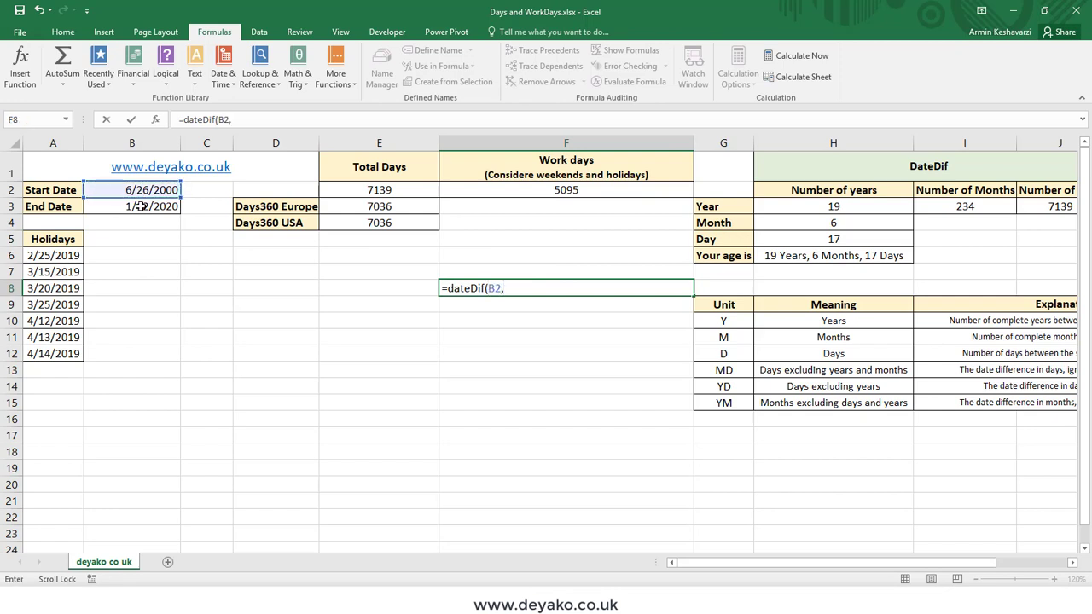
pyautogui.click(141, 209)
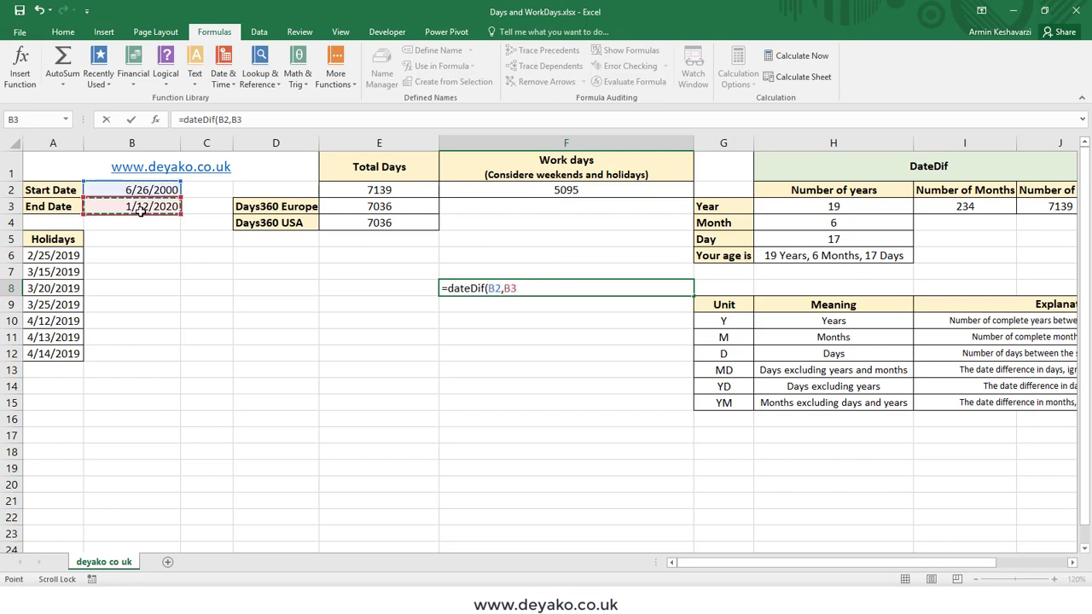
pyautogui.write(',')
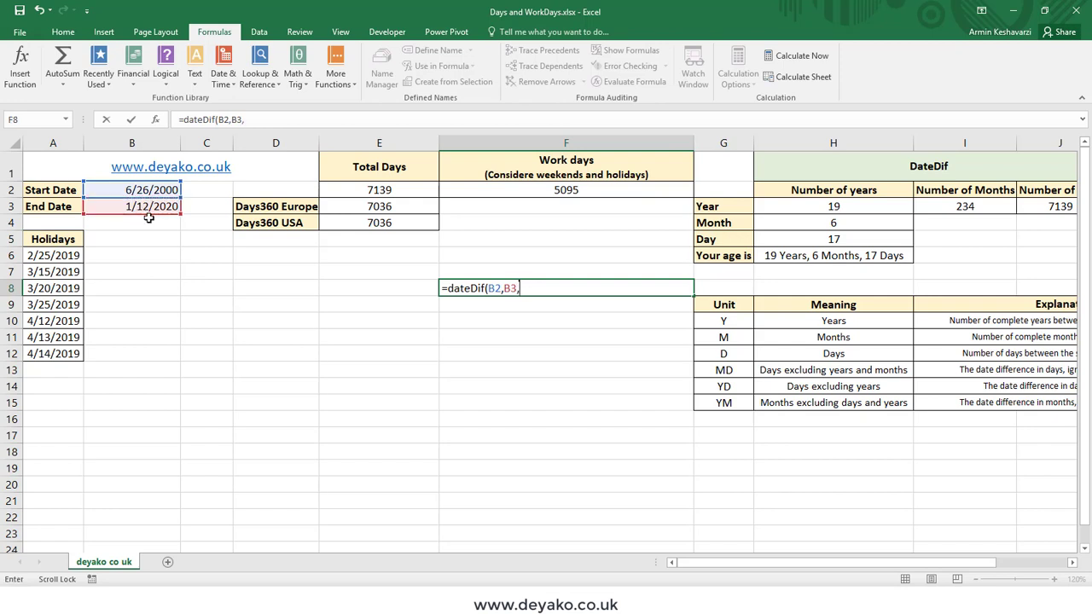
pyautogui.write('"d")')
pyautogui.press('Return')
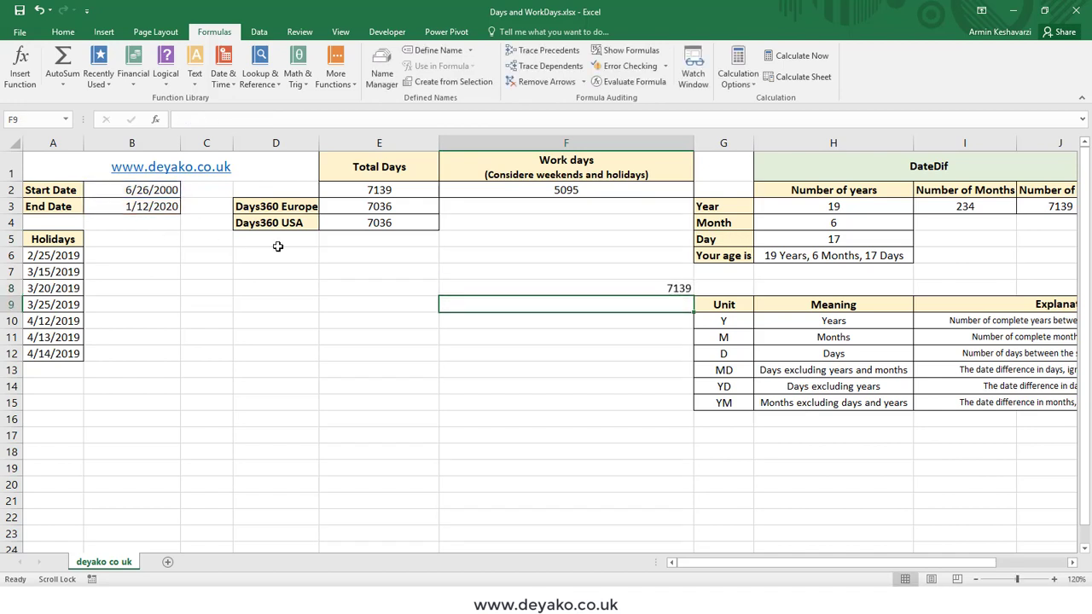
pyautogui.click(542, 290)
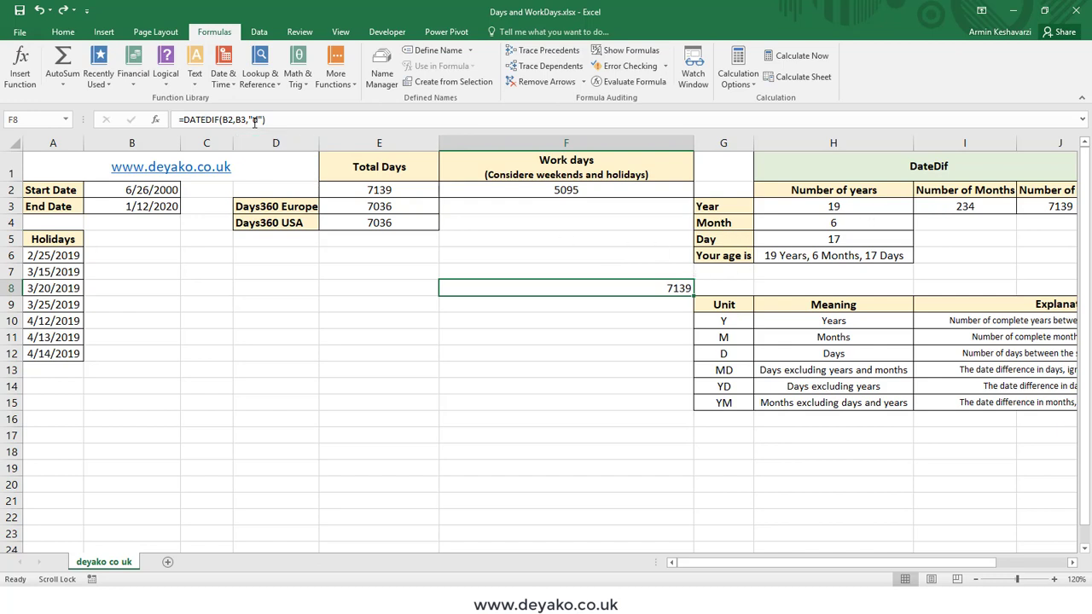
# Examine the unit arguments of the DATEDIF formulas for Year in H3 and Month in H4 and compare the two.
pyautogui.click(804, 207)
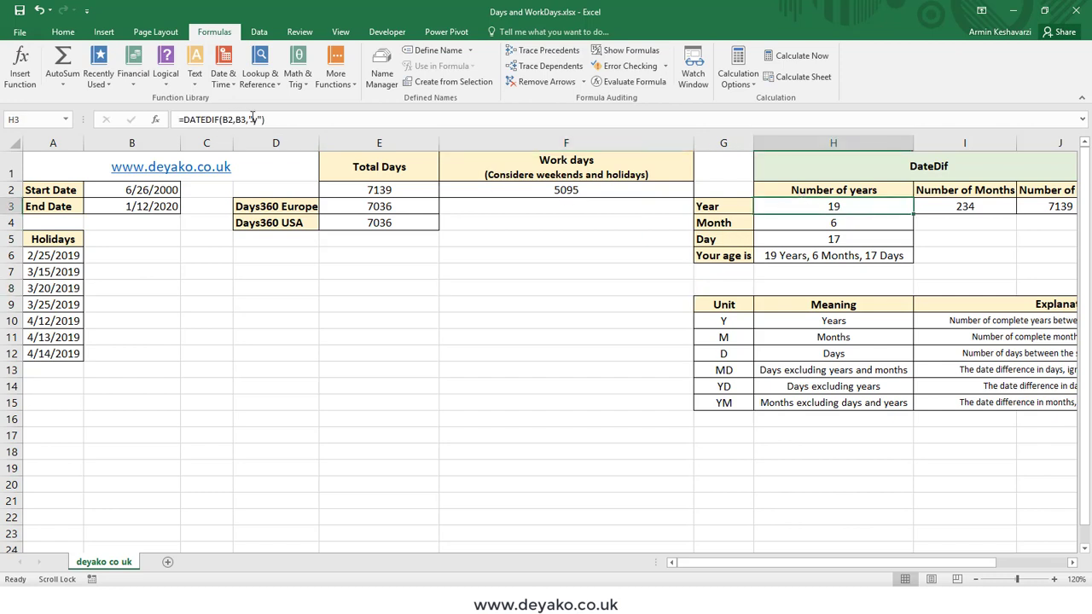
pyautogui.click(253, 120)
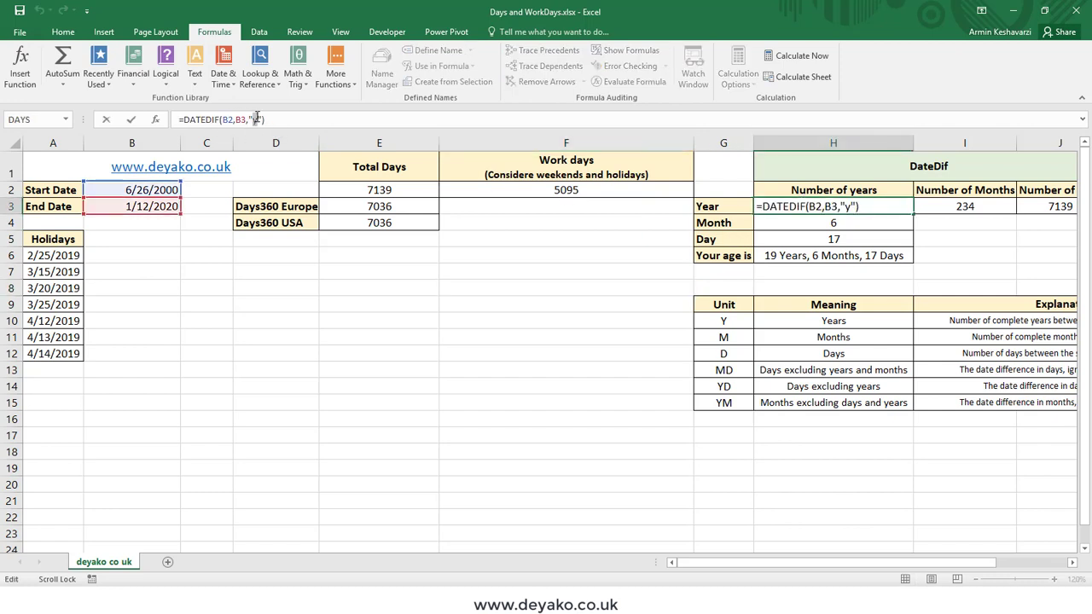
pyautogui.press('Return')
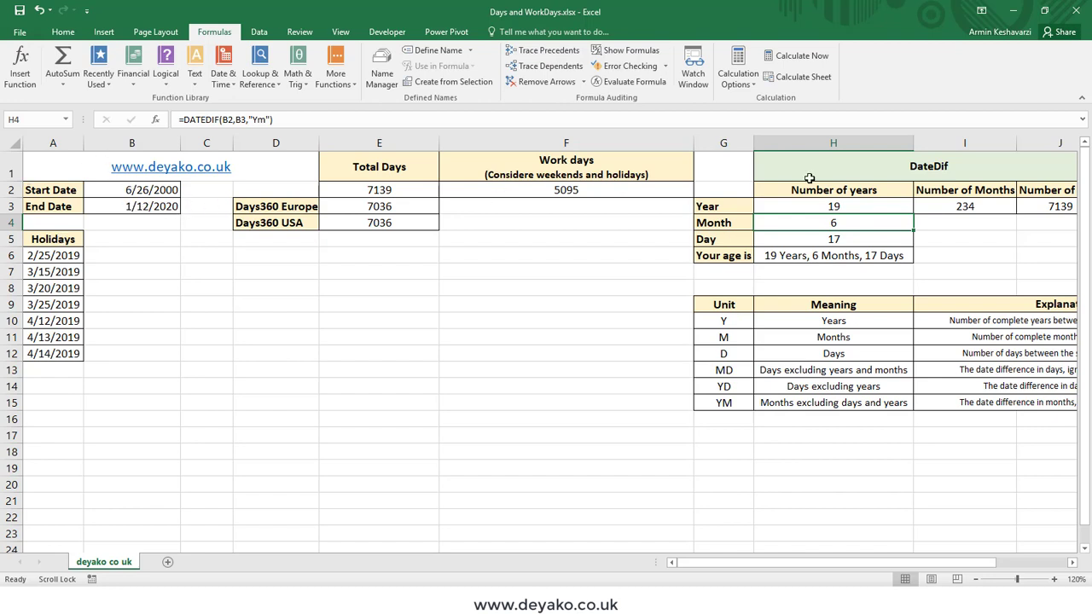
pyautogui.click(857, 205)
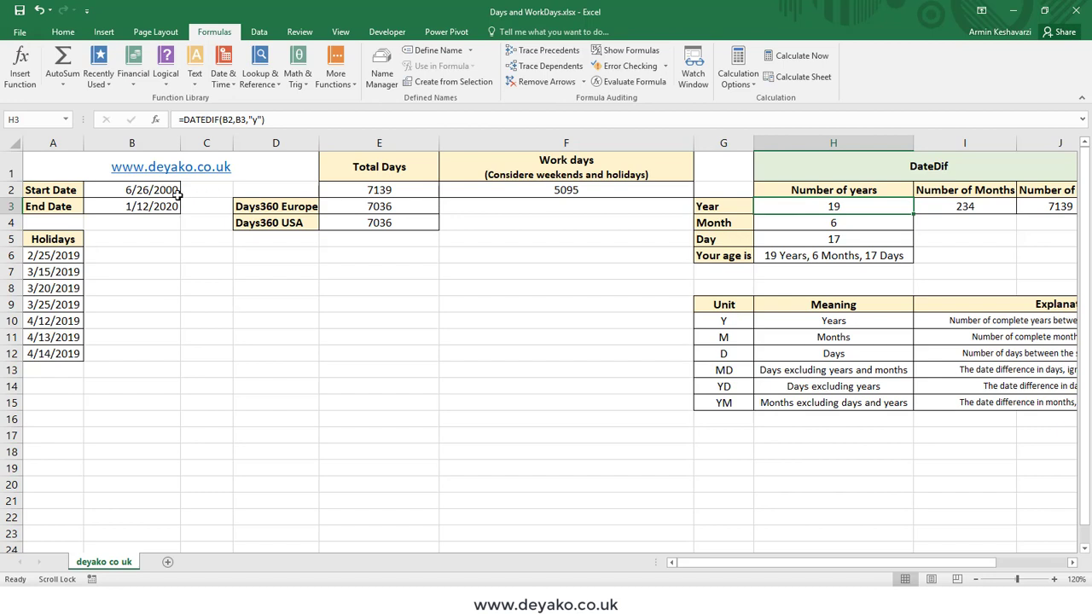
pyautogui.click(826, 222)
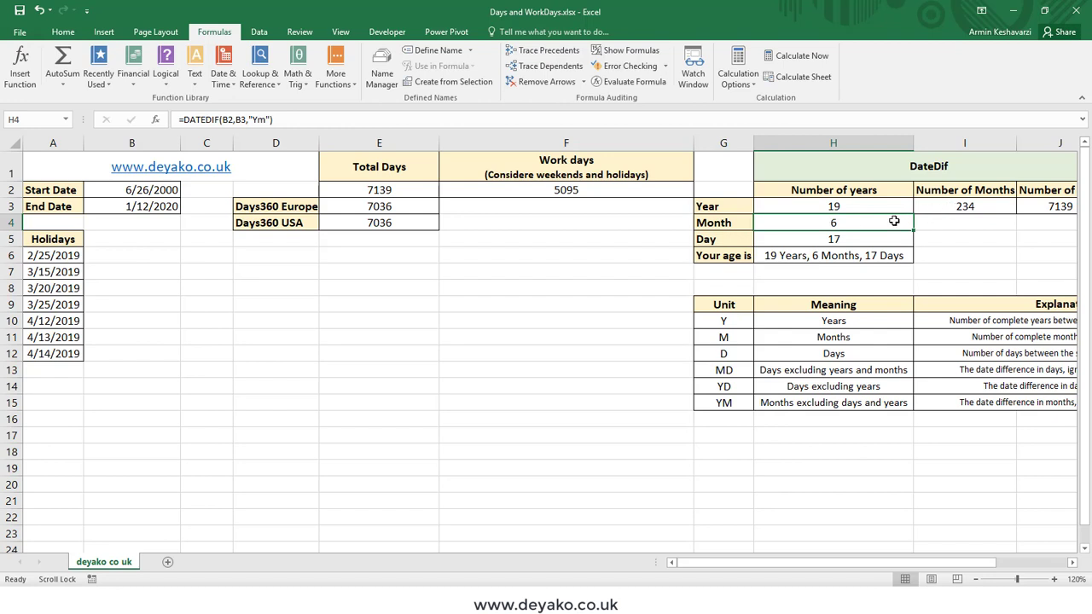
pyautogui.click(844, 204)
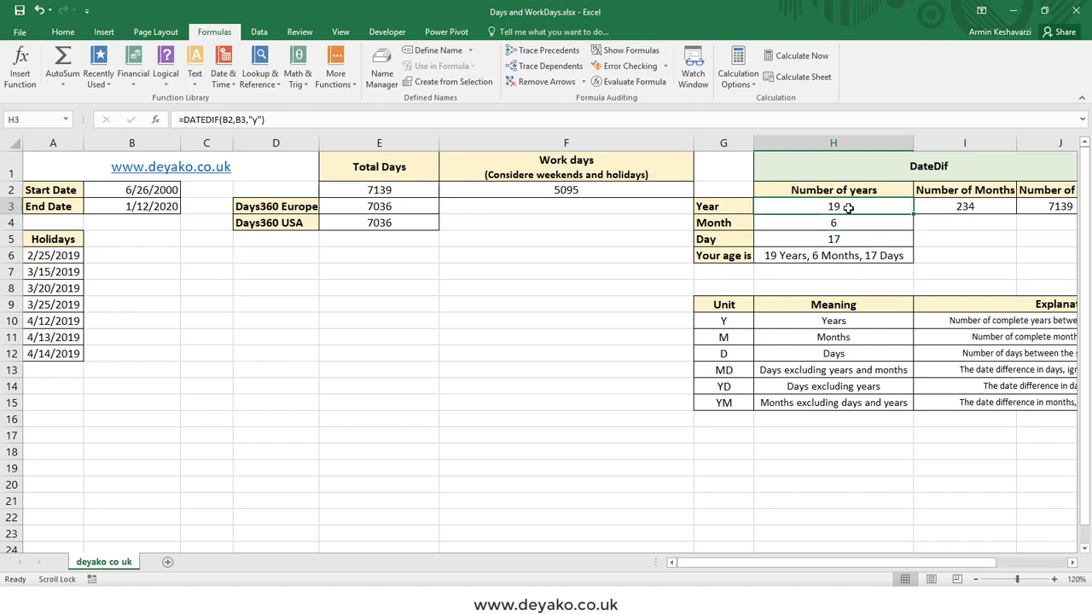
pyautogui.click(853, 222)
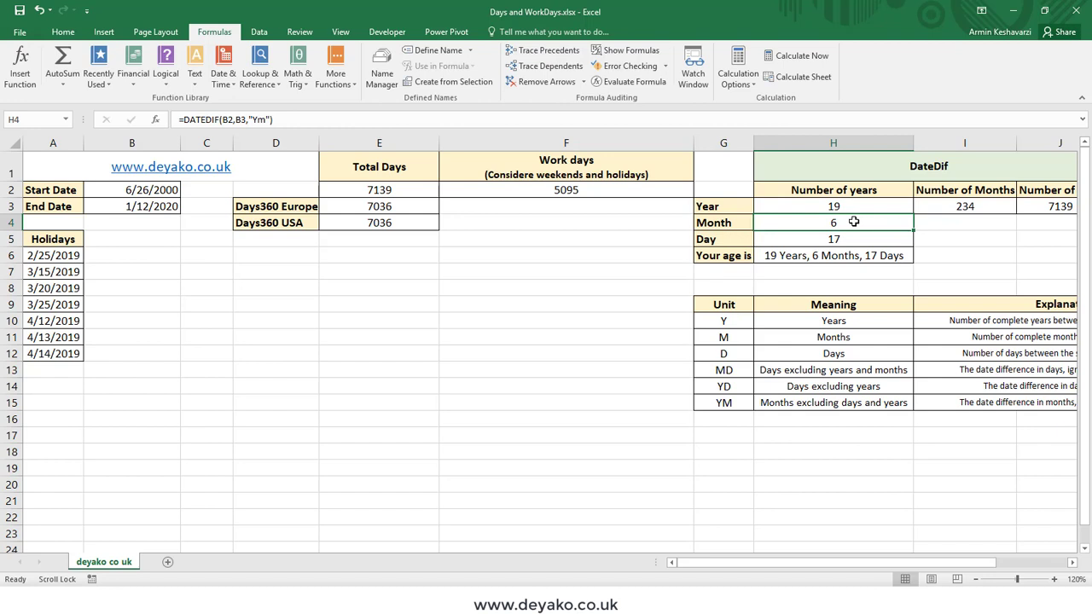
pyautogui.moveTo(854, 207); pyautogui.dragTo(853, 223)
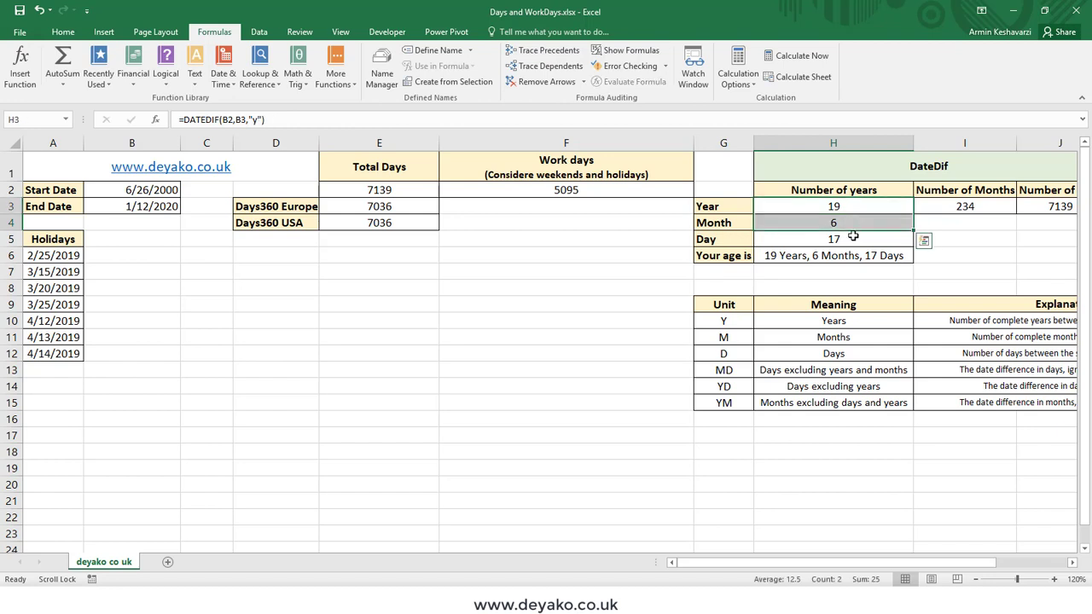
# Examine the unit argument of the DATEDIF formula for Day in H5.
pyautogui.click(853, 238)
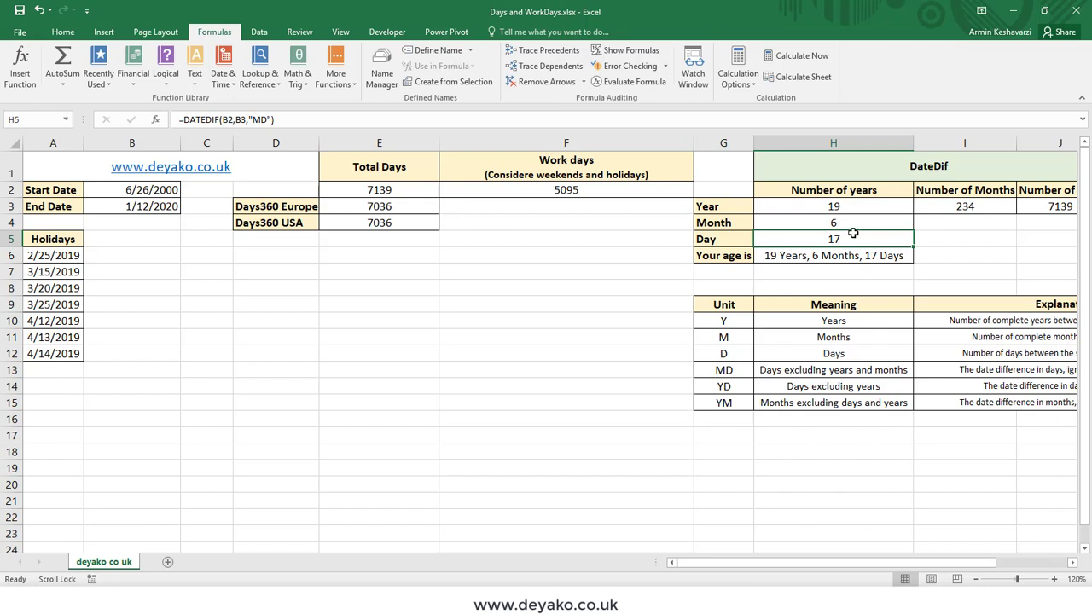
pyautogui.doubleClick(260, 120)
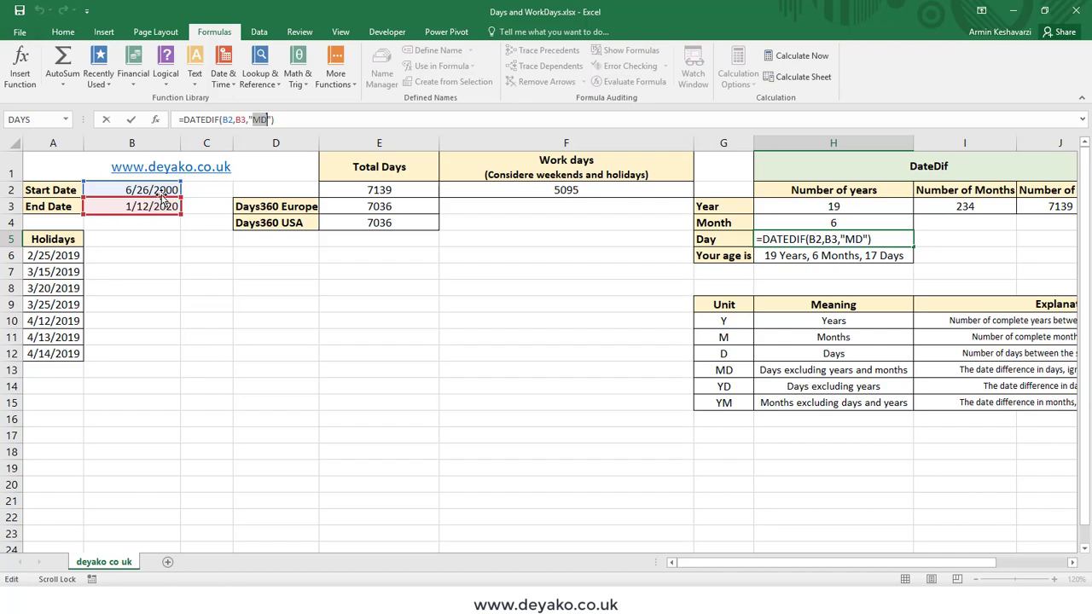
pyautogui.click(263, 120)
pyautogui.press('Return')
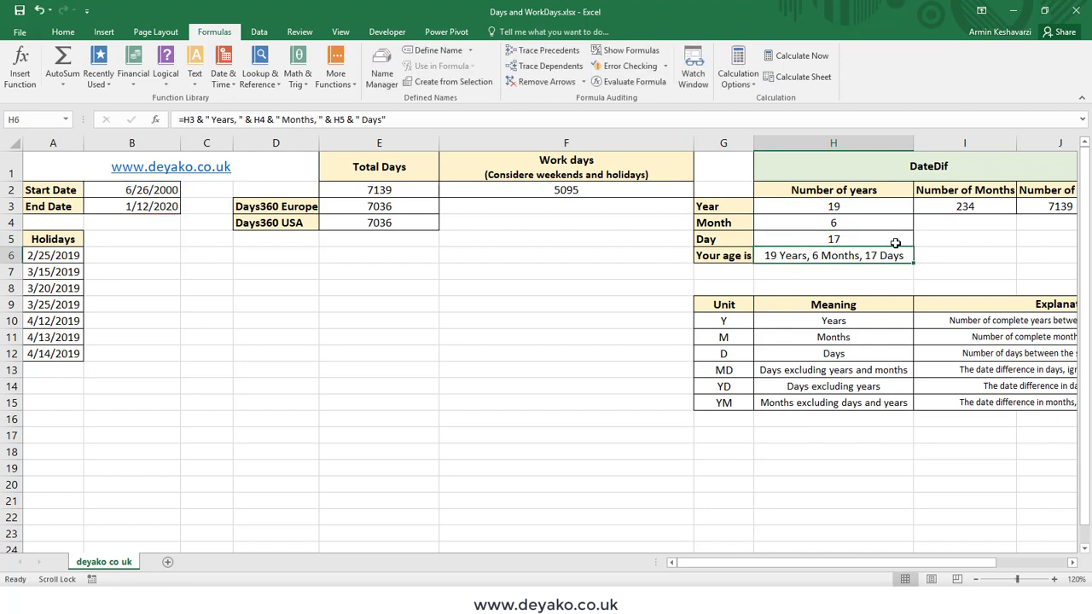
# Examine how the age formula in H6 joins the results in H3:H5 with text, checking the dates in B2 and B3.
pyautogui.click(724, 253)
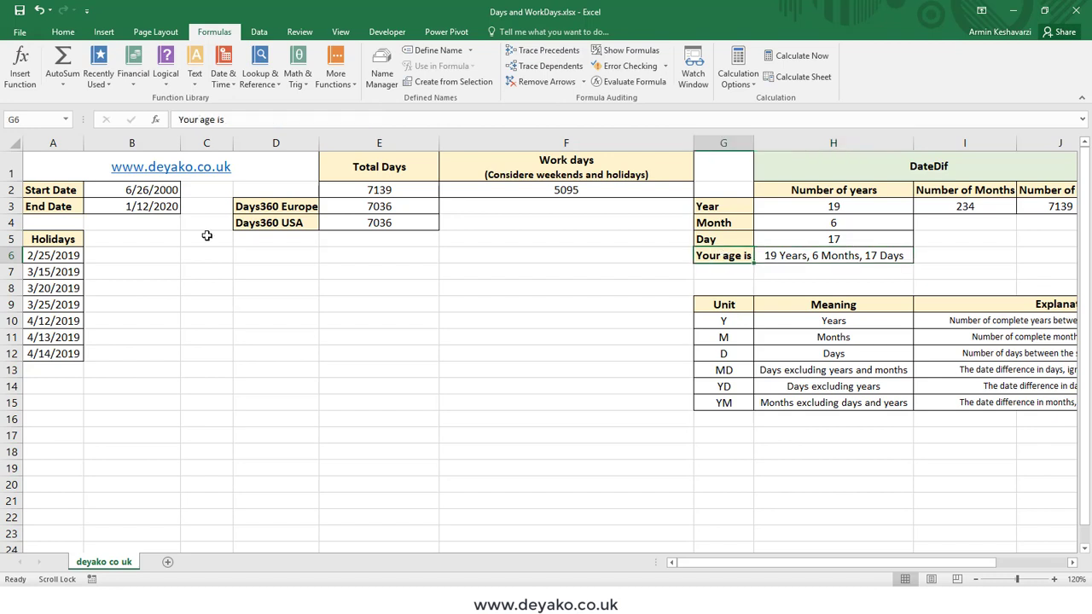
pyautogui.click(167, 193)
pyautogui.click(169, 209)
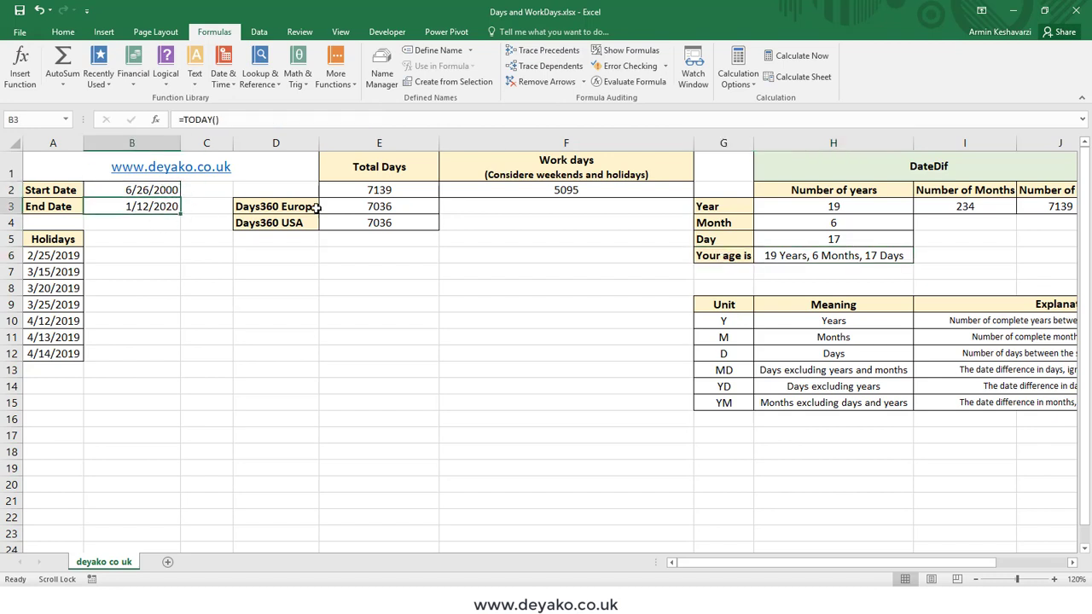
pyautogui.click(736, 258)
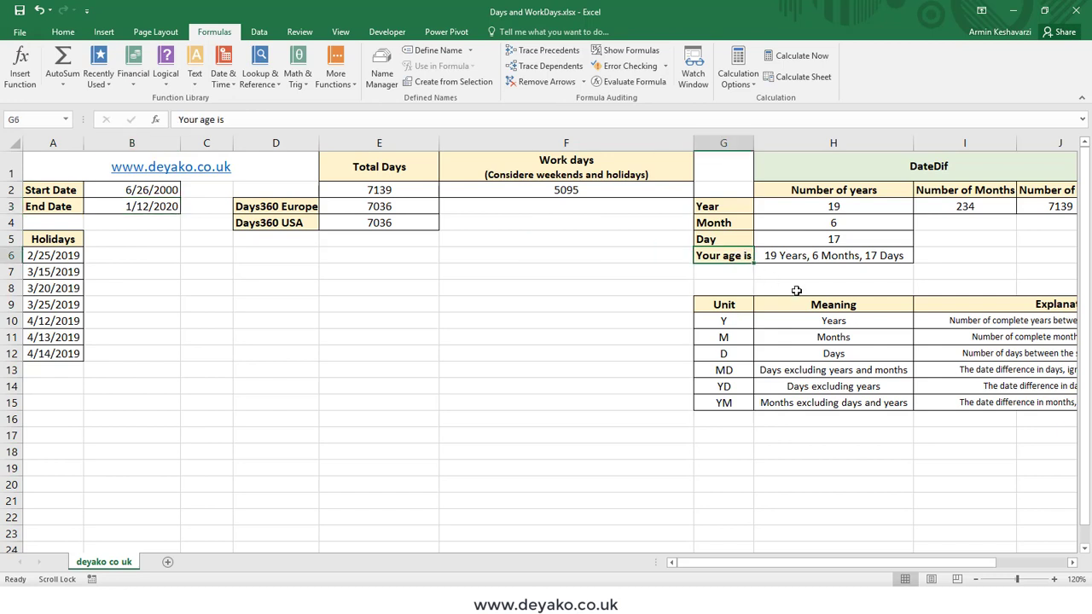
pyautogui.moveTo(834, 207); pyautogui.dragTo(844, 246)
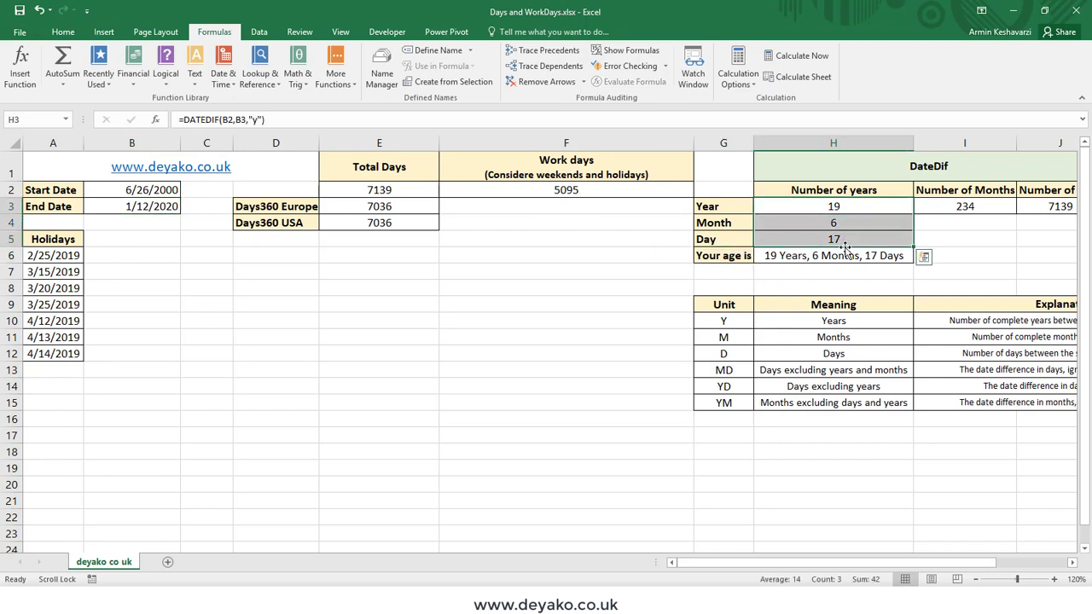
pyautogui.click(772, 258)
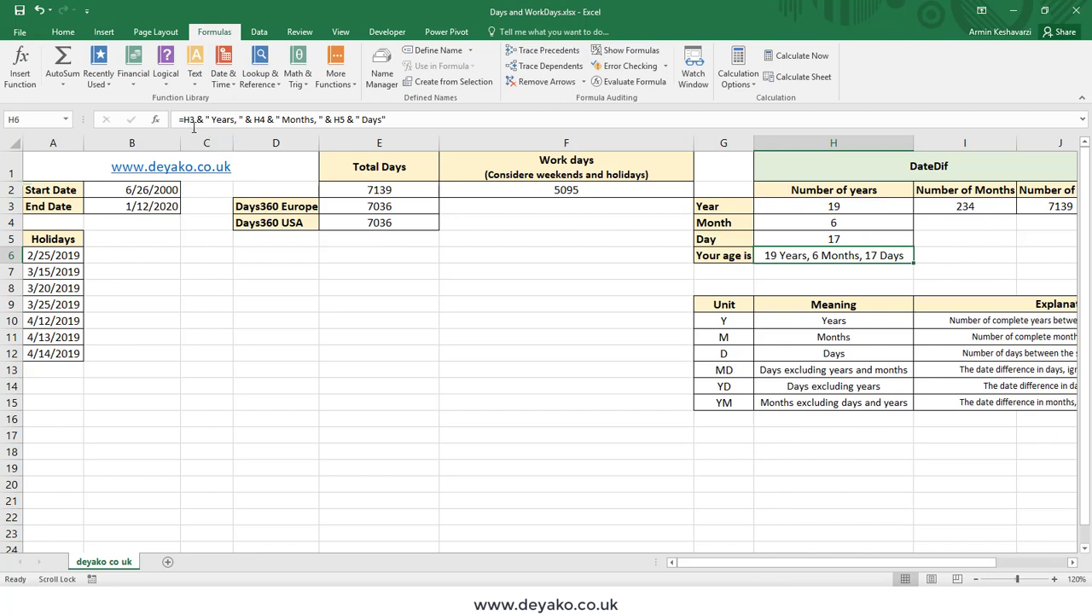
pyautogui.moveTo(212, 119); pyautogui.dragTo(245, 120)
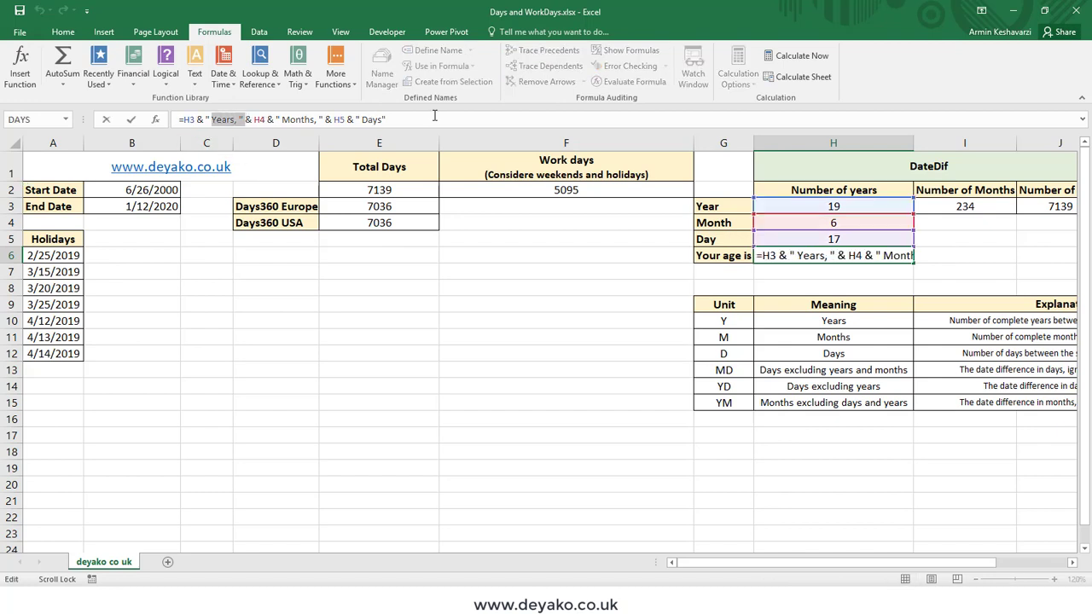
pyautogui.press('Escape')
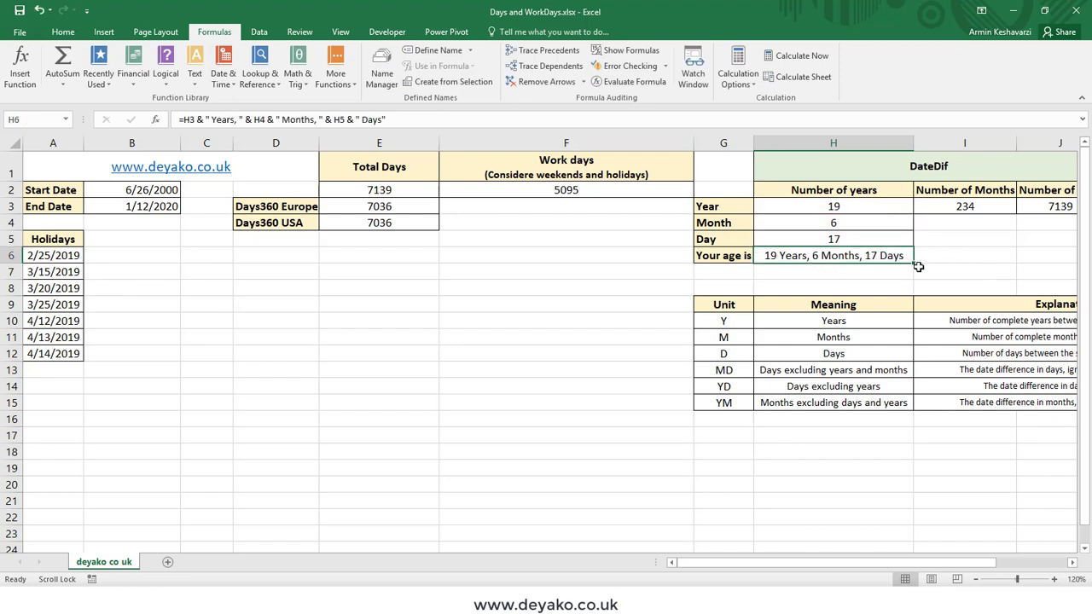
# Examine the unit argument of the Number of Months formula in I3 and the dates in B2:B3 it uses.
pyautogui.click(952, 203)
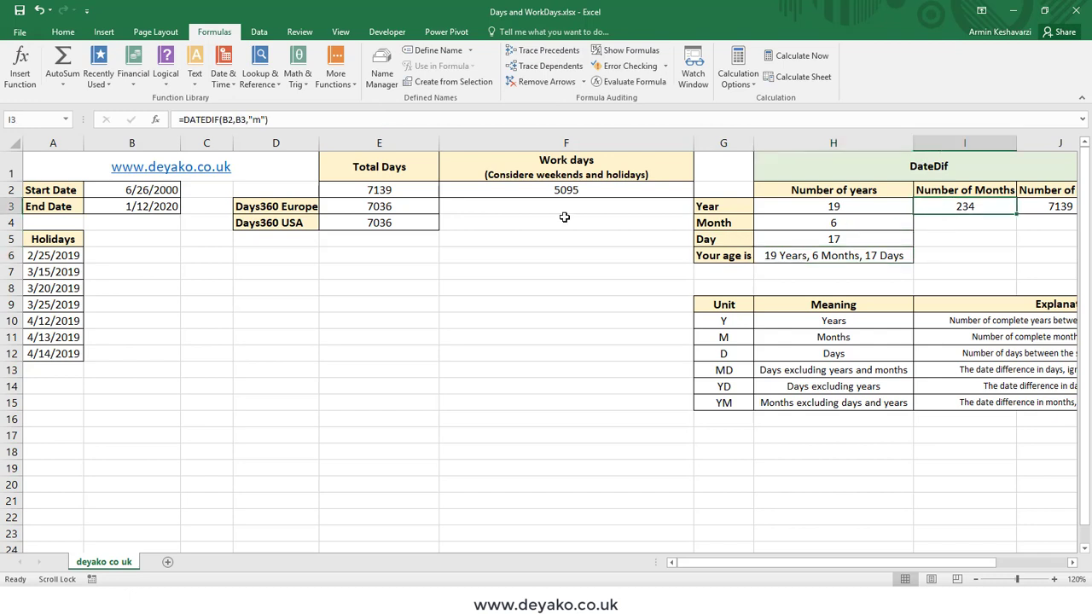
pyautogui.doubleClick(255, 120)
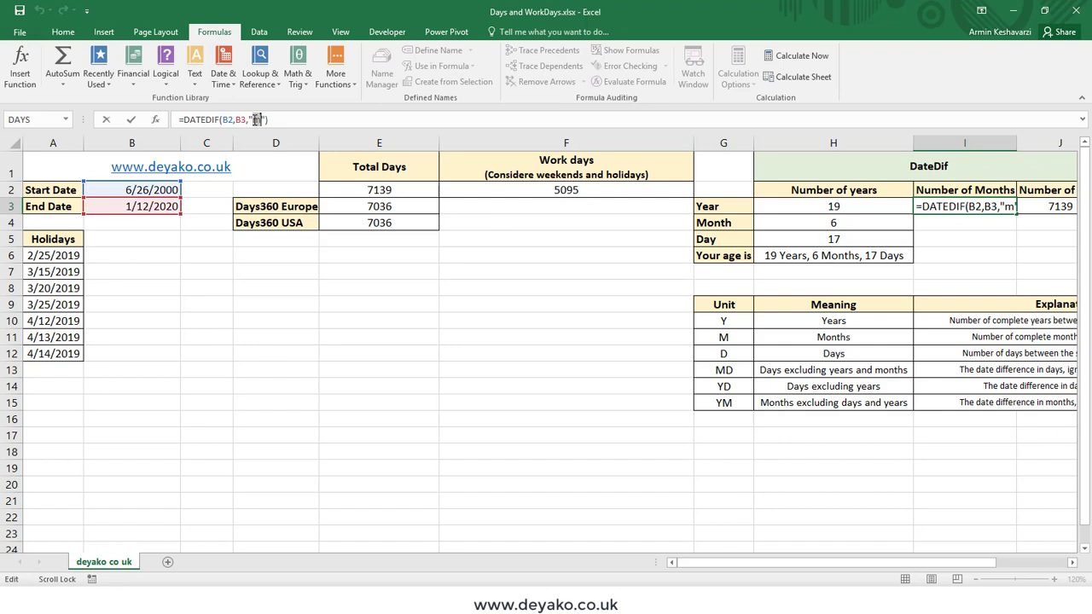
pyautogui.press('Return')
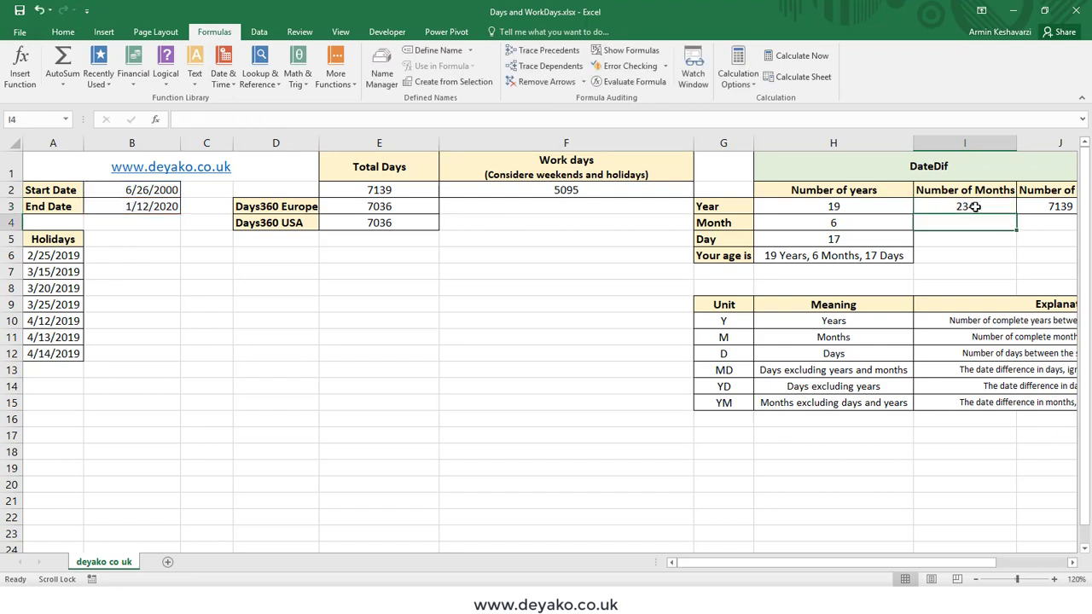
pyautogui.moveTo(150, 189); pyautogui.dragTo(151, 220)
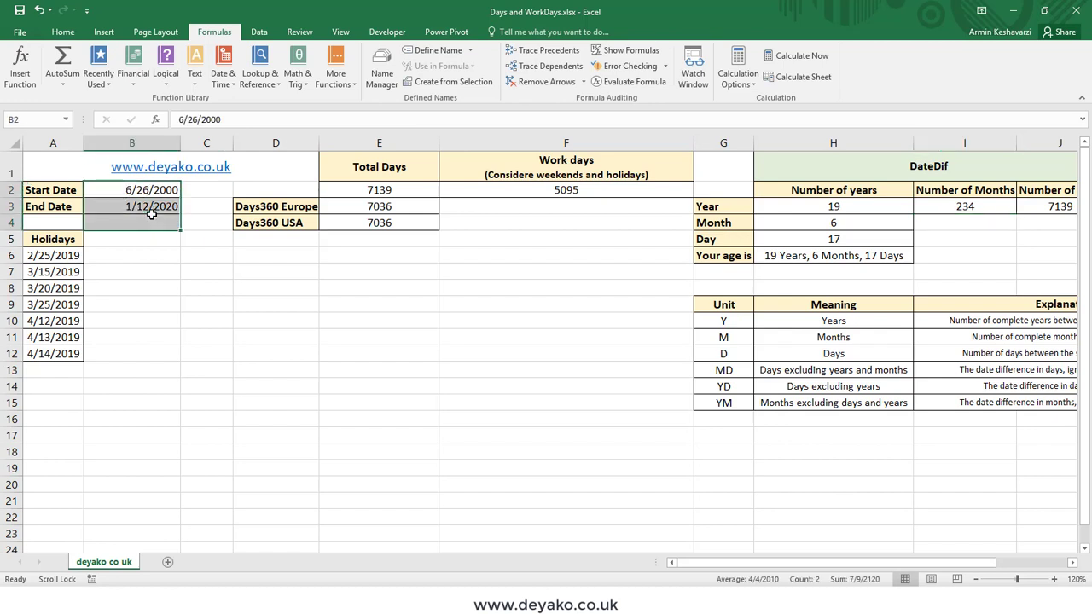
pyautogui.click(936, 205)
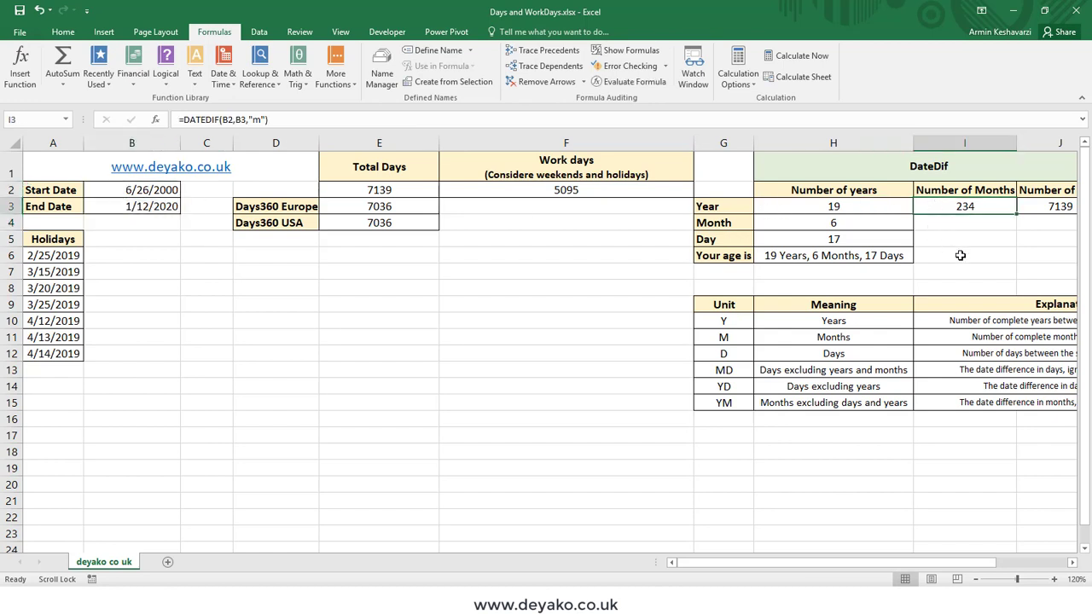
pyautogui.moveTo(151, 190); pyautogui.dragTo(145, 210)
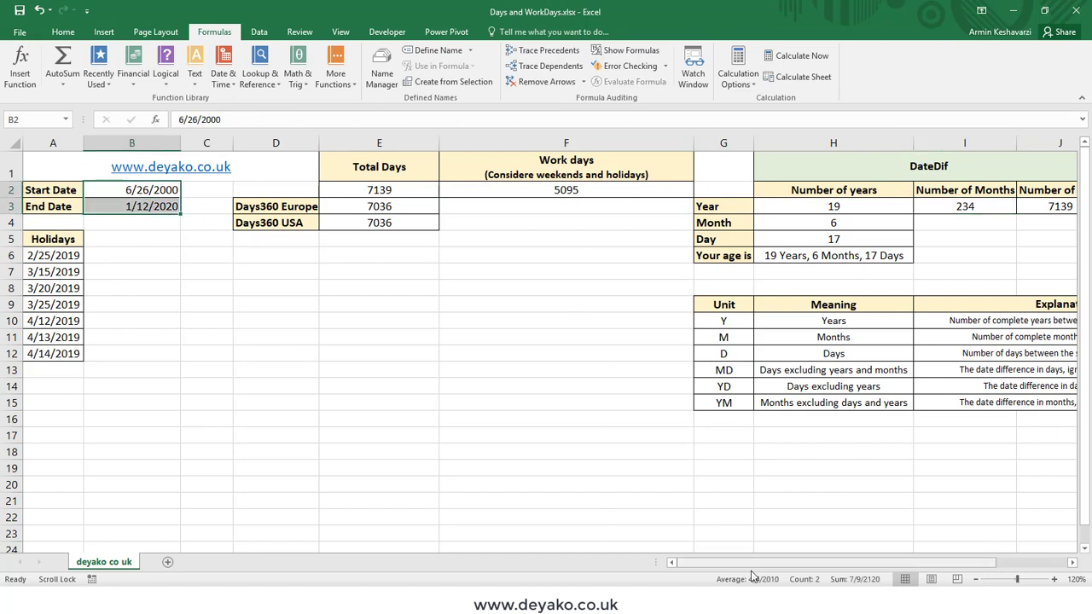
pyautogui.moveTo(772, 563); pyautogui.dragTo(842, 563)
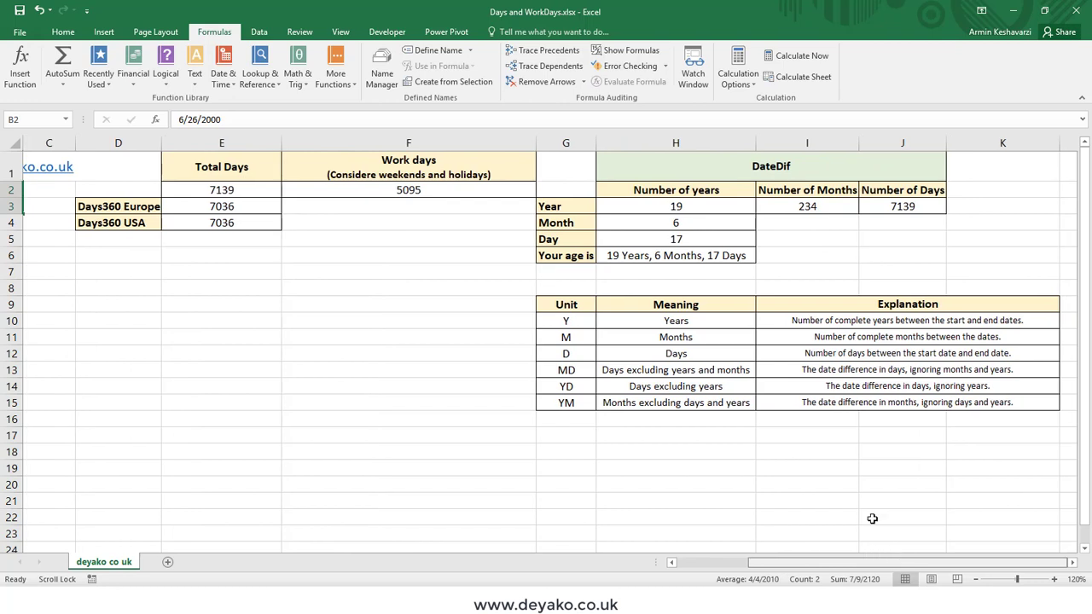
# Examine the DATEDIF unit table in G9:K15, relating the meaning and explanation of unit Y to the Year formula in H3.
pyautogui.moveTo(566, 304); pyautogui.dragTo(955, 404)
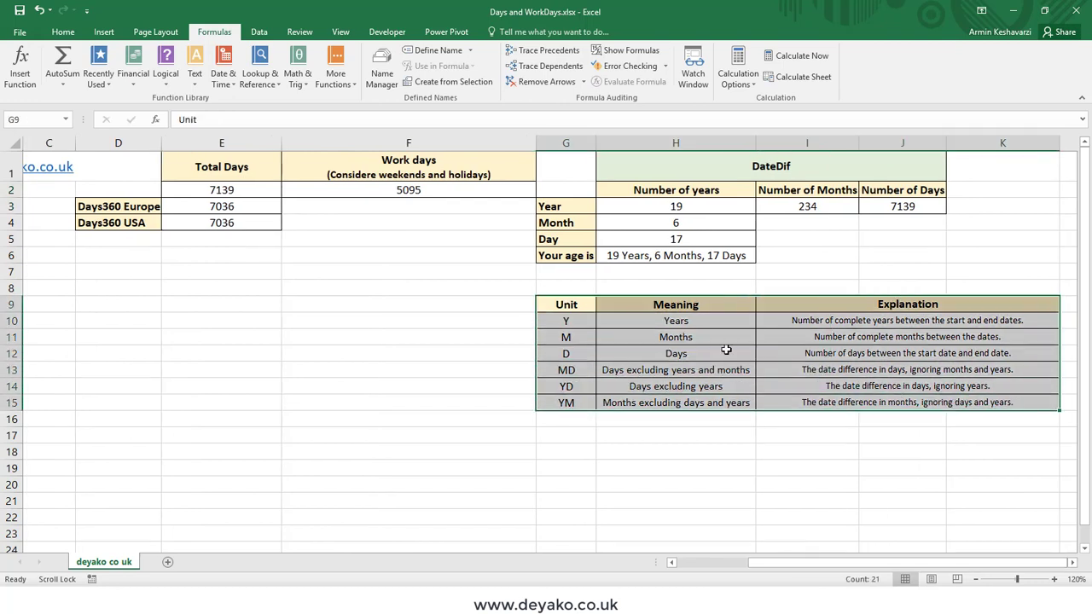
pyautogui.click(569, 312)
pyautogui.click(647, 211)
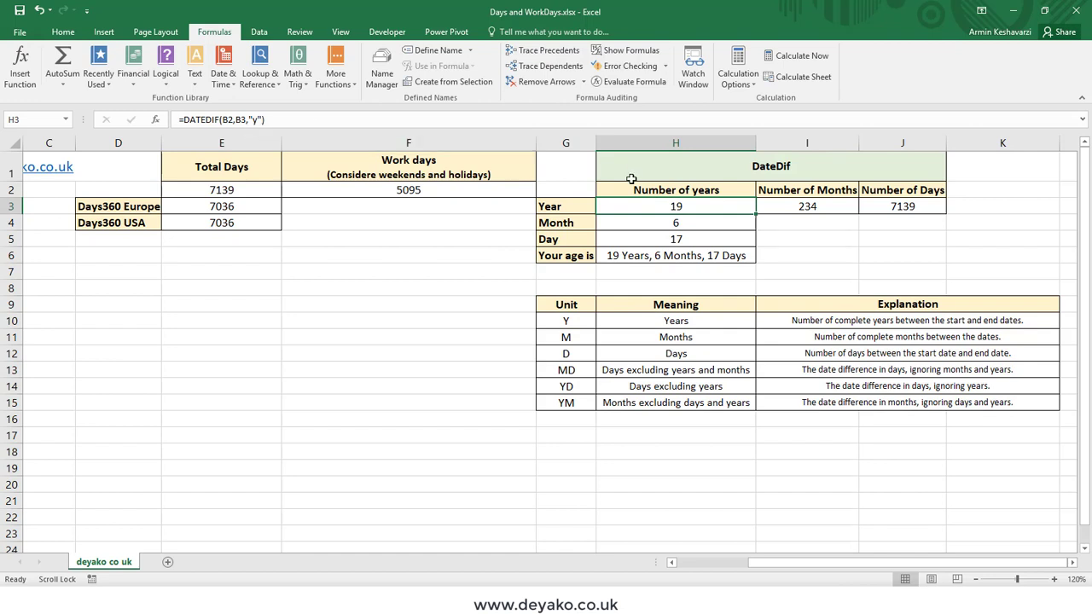
pyautogui.click(683, 323)
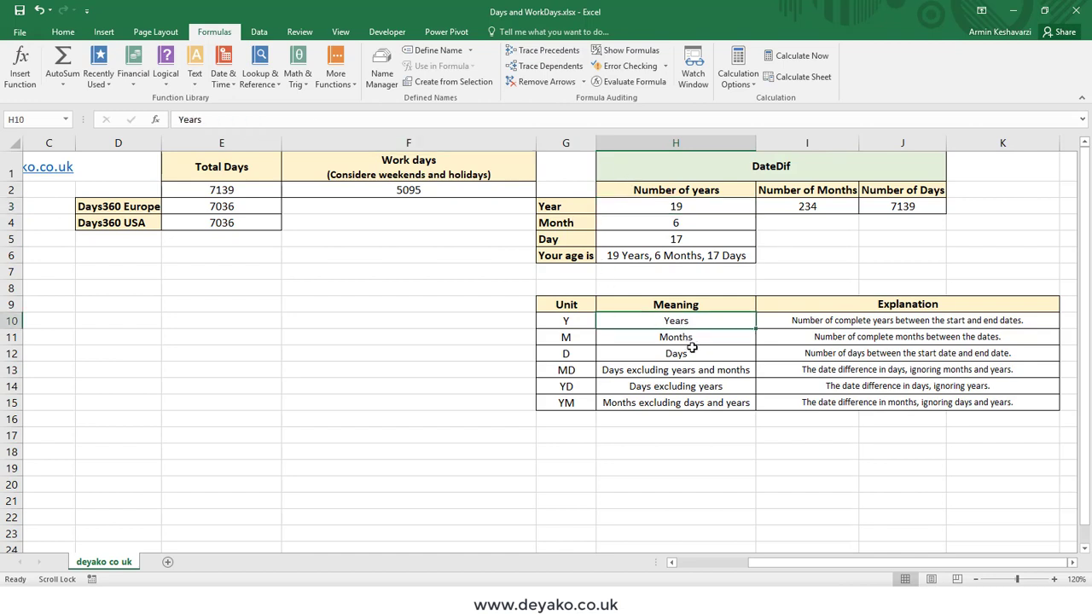
pyautogui.click(860, 325)
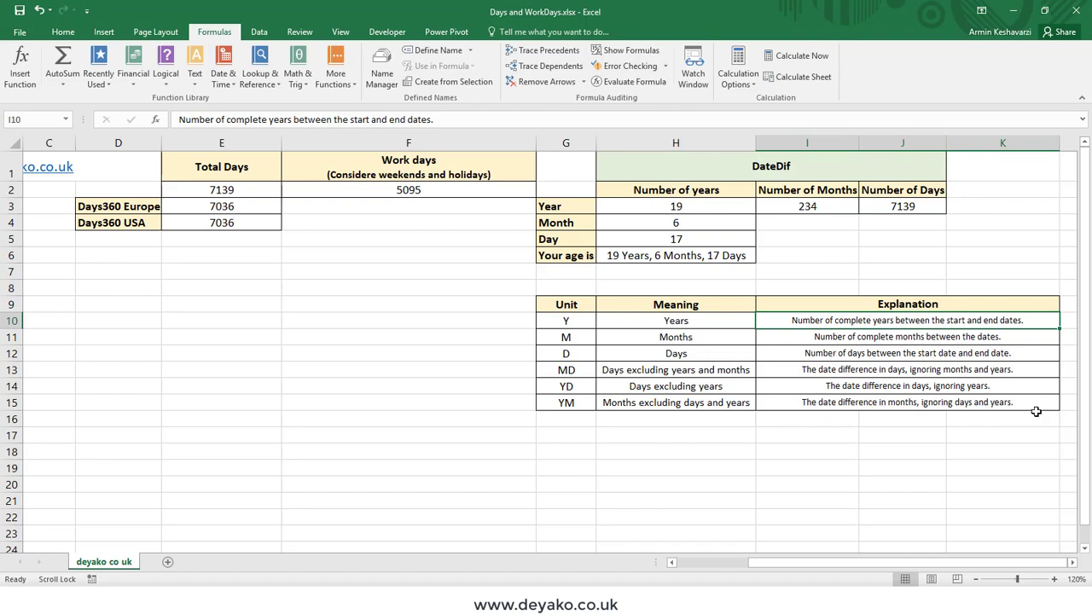
pyautogui.keyDown('ctrl'); pyautogui.scroll(2, 1034, 411); pyautogui.keyUp('ctrl')
pyautogui.keyDown('ctrl'); pyautogui.scroll(1, 1036, 412); pyautogui.keyUp('ctrl')
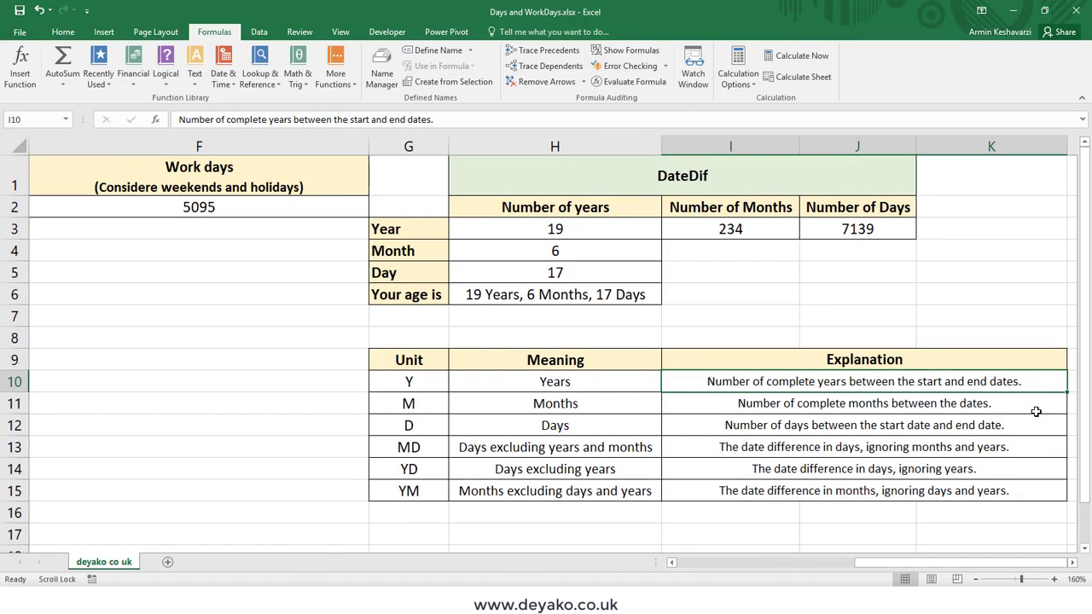
pyautogui.click(308, 402)
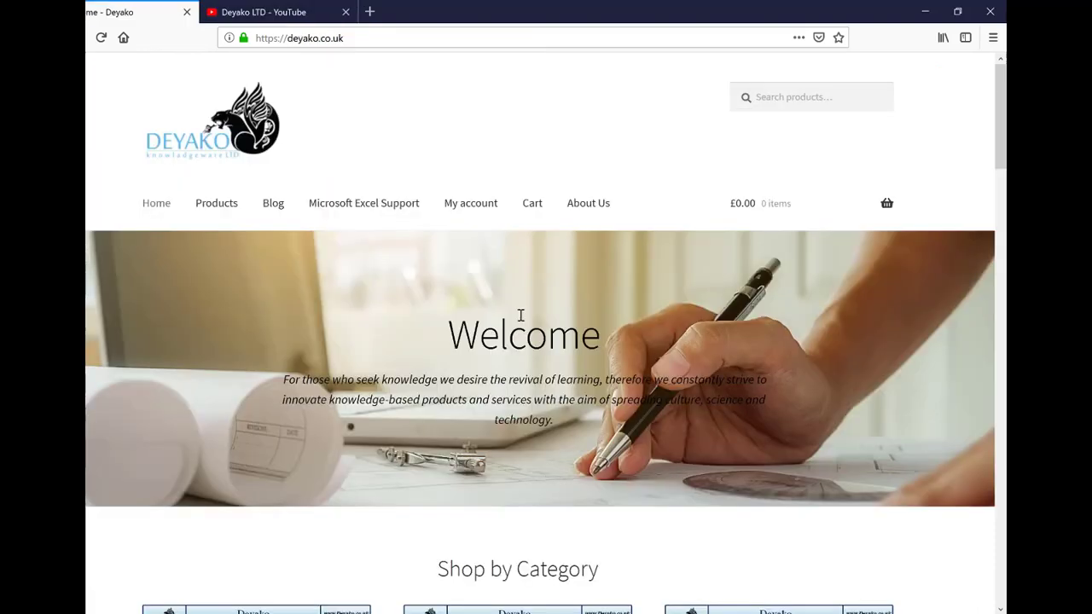
# Switch to the Deyako website in the browser and look through the shop categories on its home page.
pyautogui.scroll(-6, 521, 316)
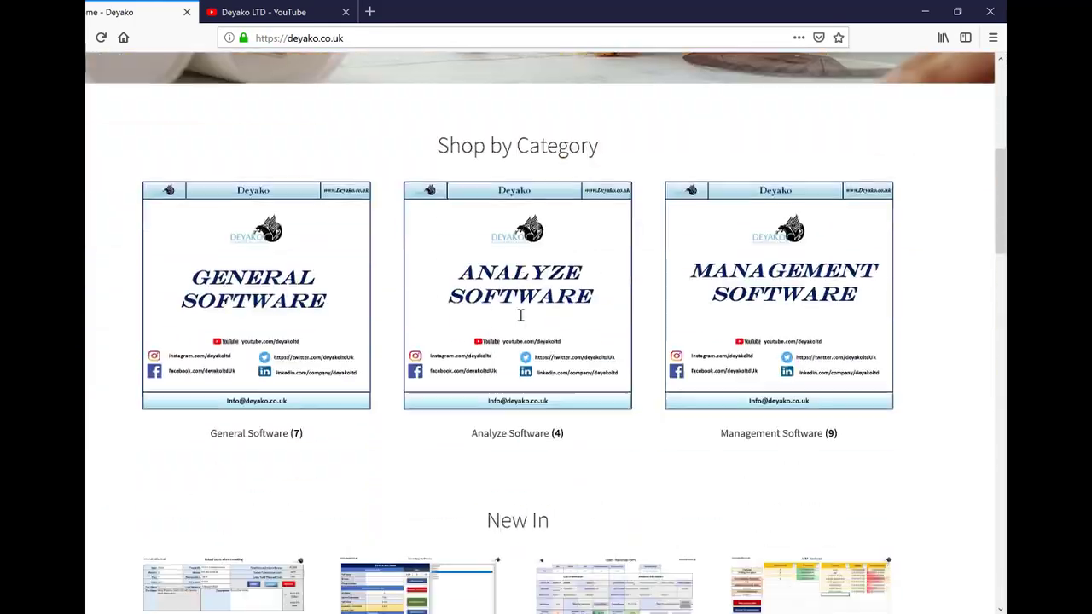